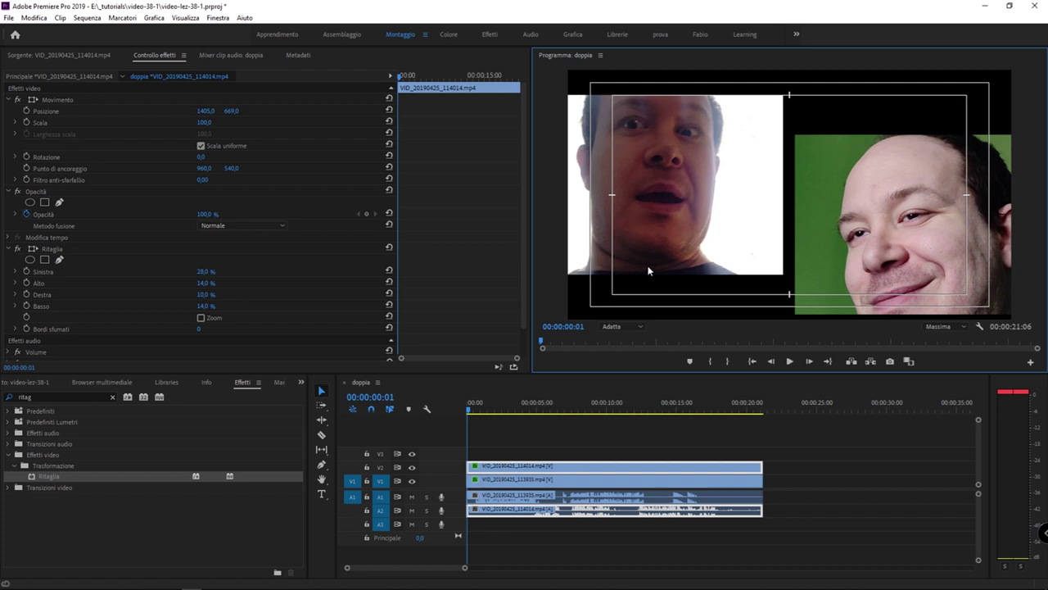
Step: Deselect the clips in doppia once the V2 crop (28/14/10/14%) is applied
click(800, 457)
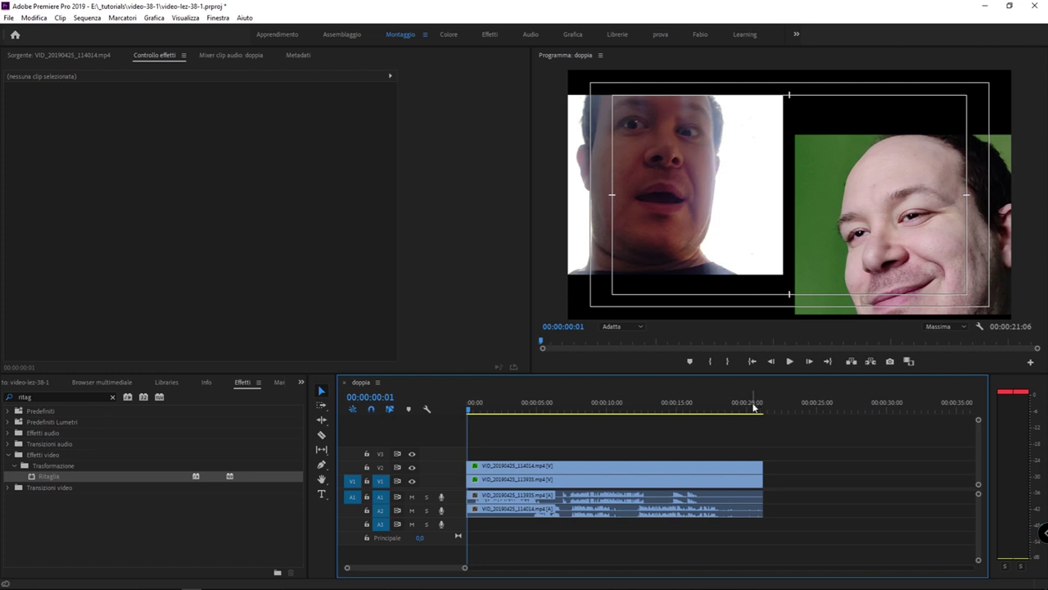
key(Left)
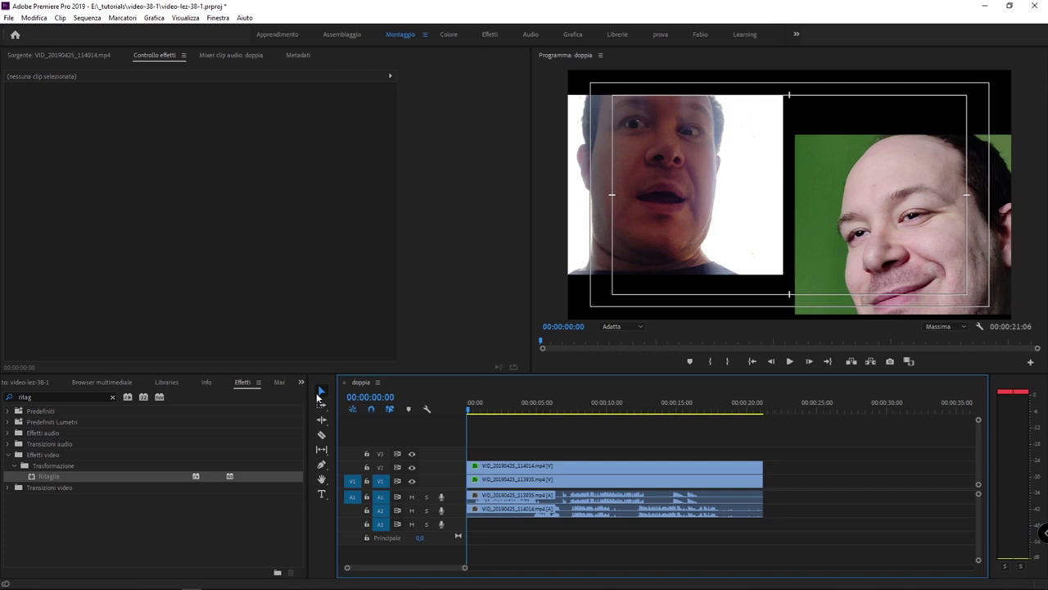
key(space)
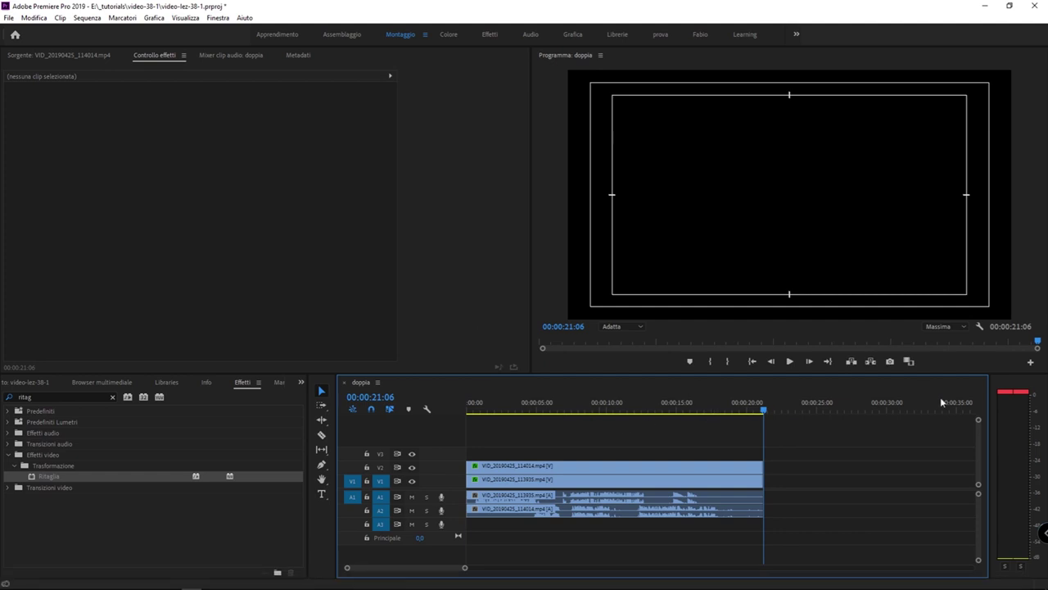
click(1014, 399)
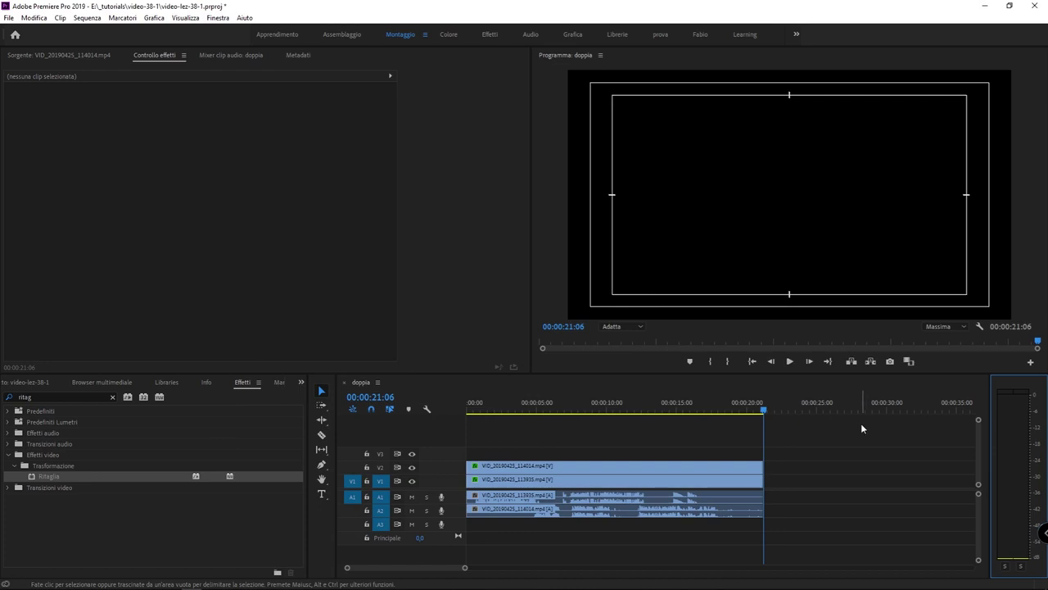
drag(770, 404, 418, 394)
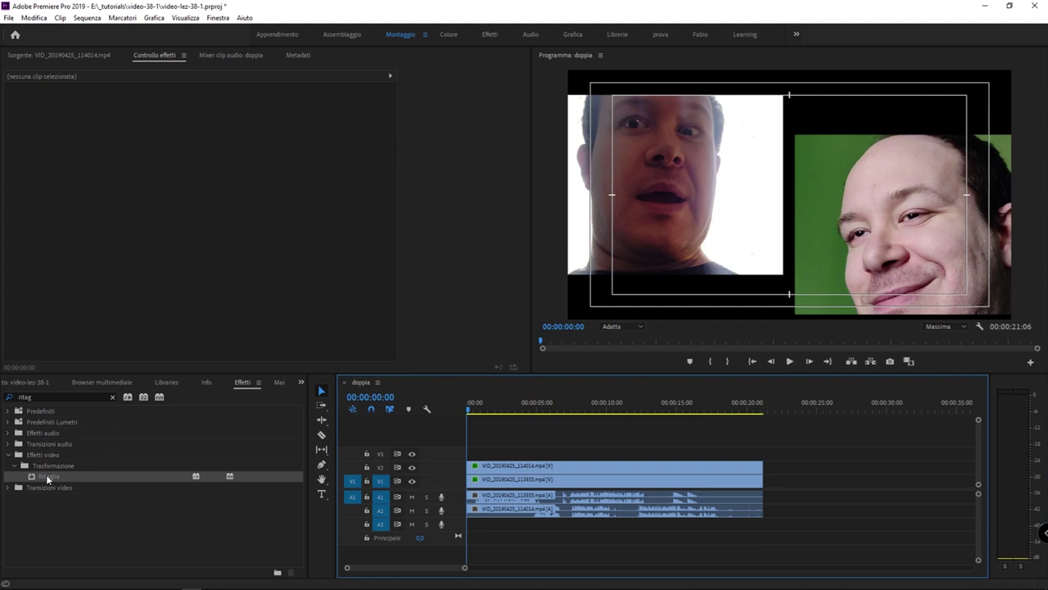
Step: Preview VID_20190425_113935 in the Source monitor, scrubbing to 00:00:10:28
click(41, 381)
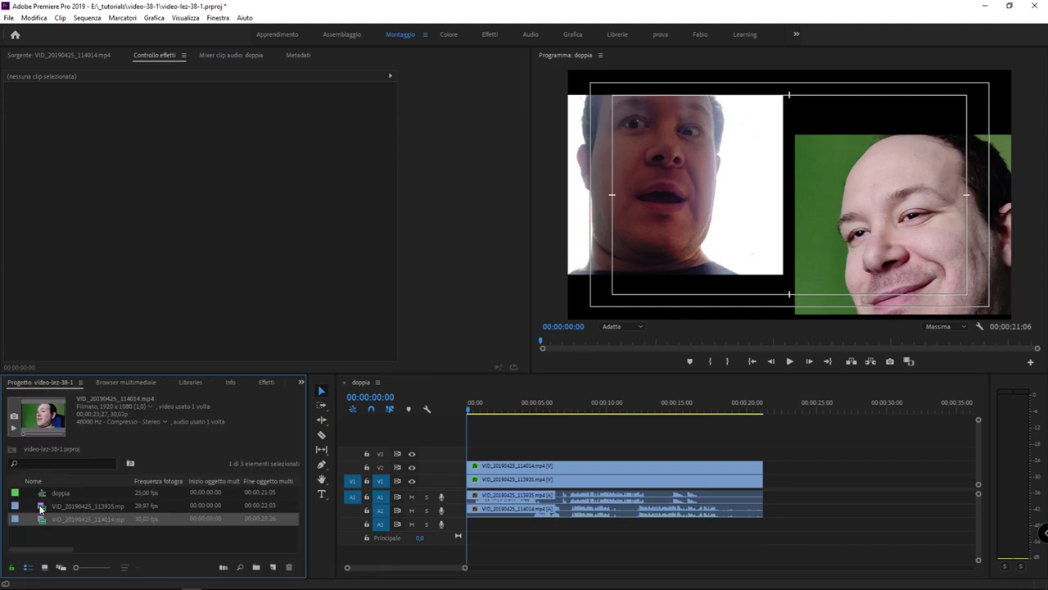
double_click(40, 505)
click(219, 342)
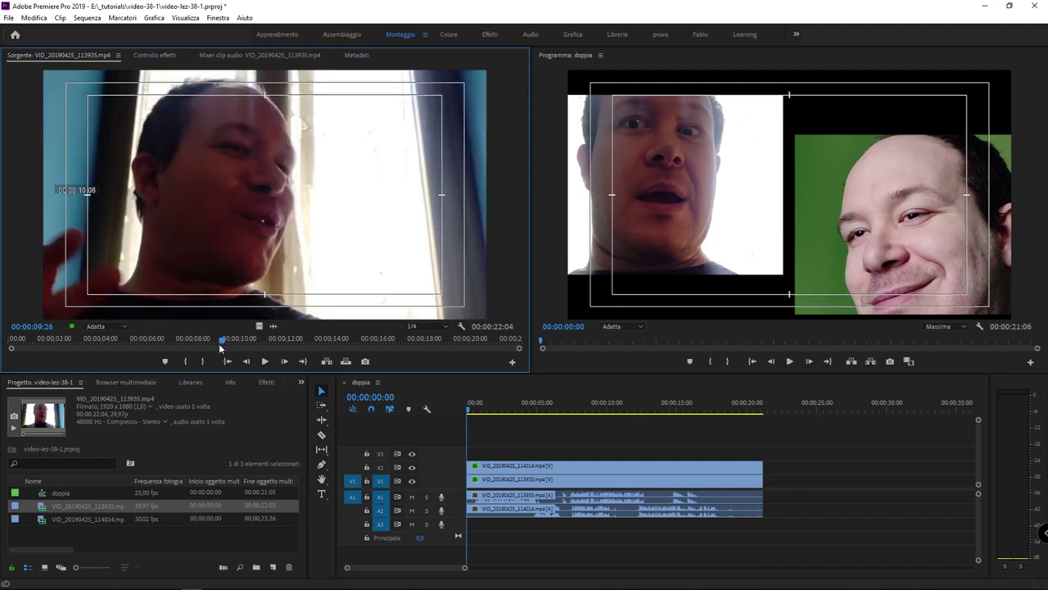
click(260, 341)
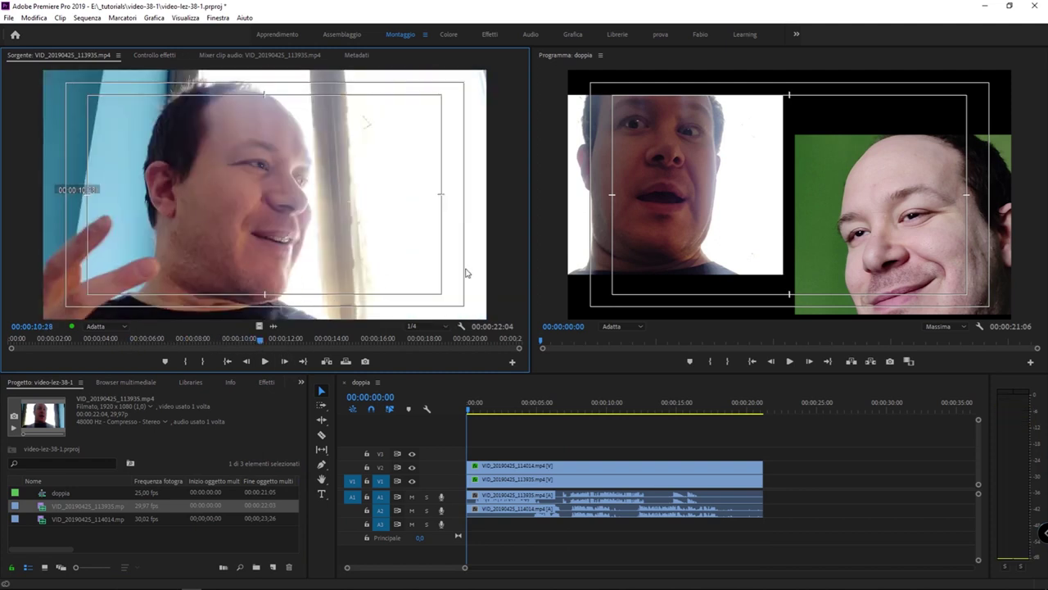
Step: Scrub VID_20190425_114014 to 00;00;12;13, then leave it loaded after rechecking 113935
click(40, 520)
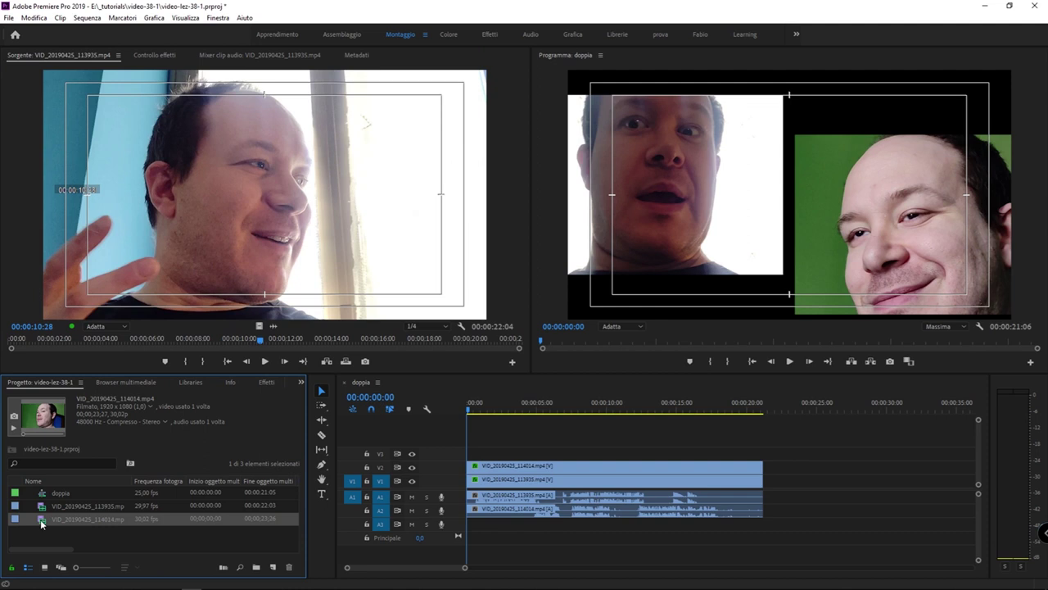
double_click(41, 519)
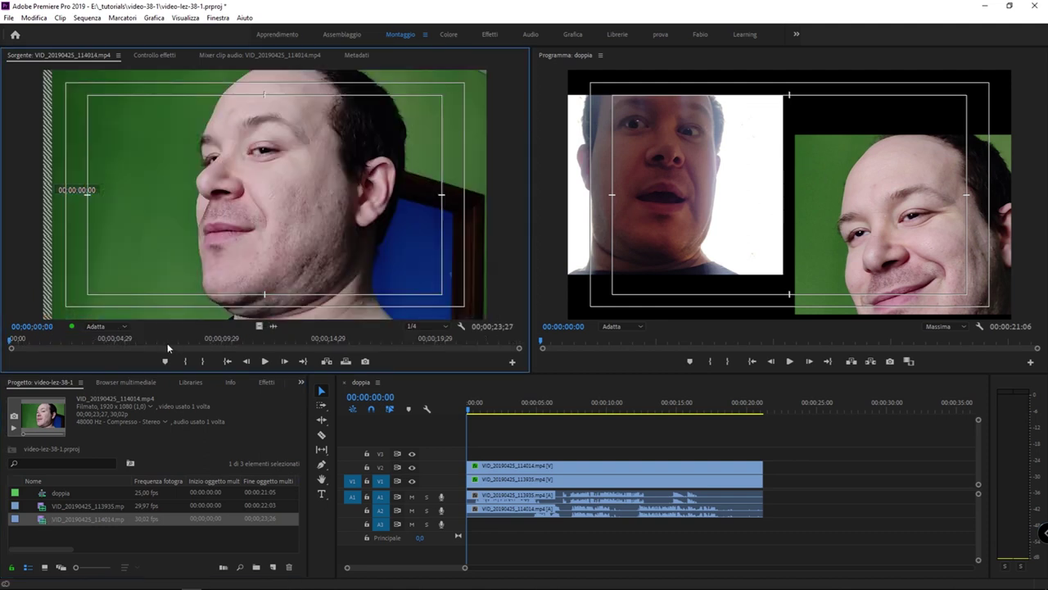
click(134, 340)
drag(134, 340, 274, 341)
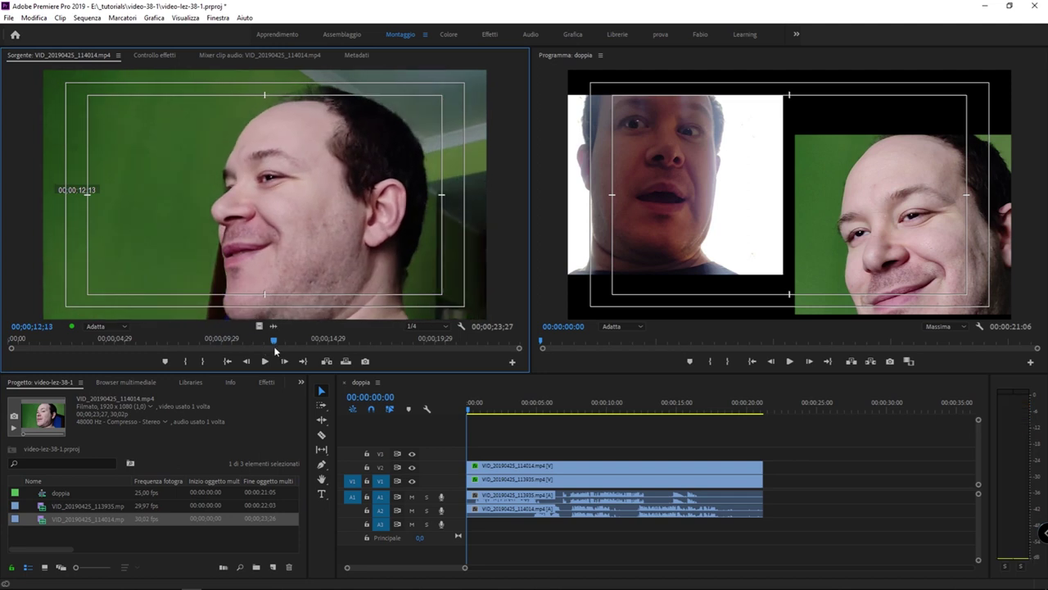
click(41, 507)
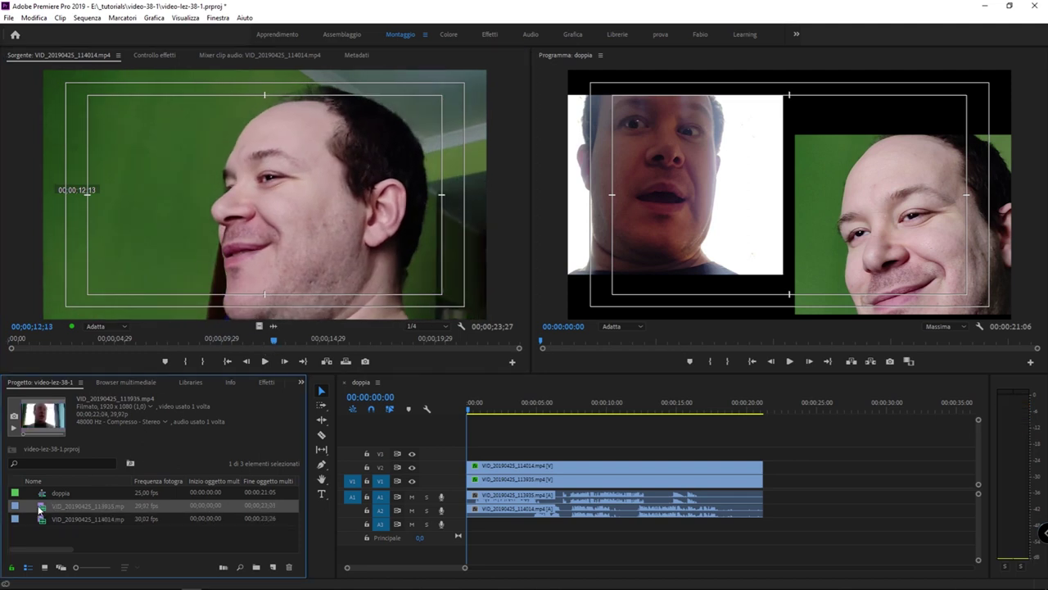
double_click(39, 509)
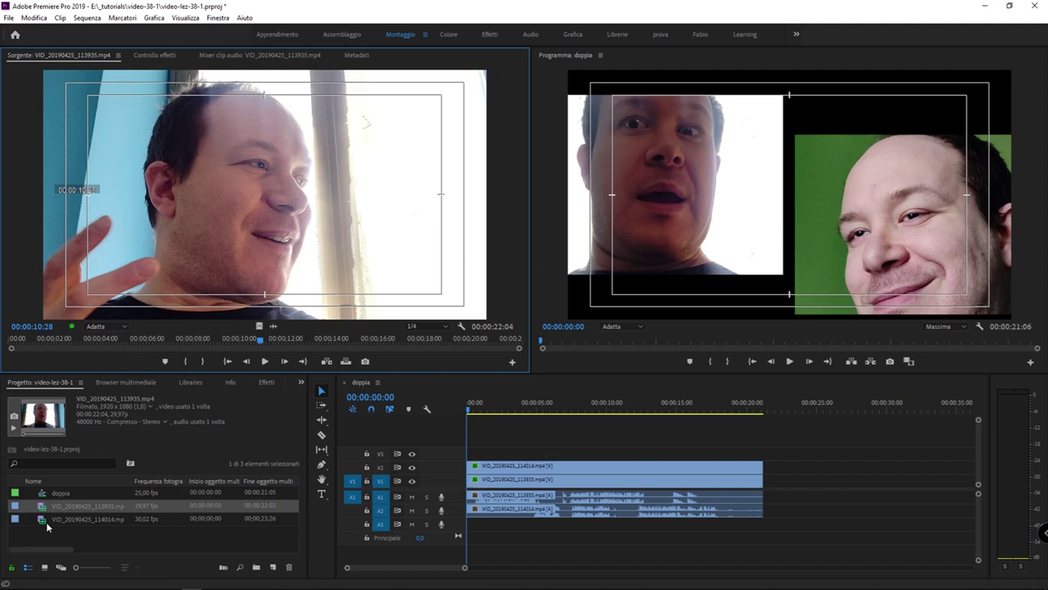
double_click(39, 518)
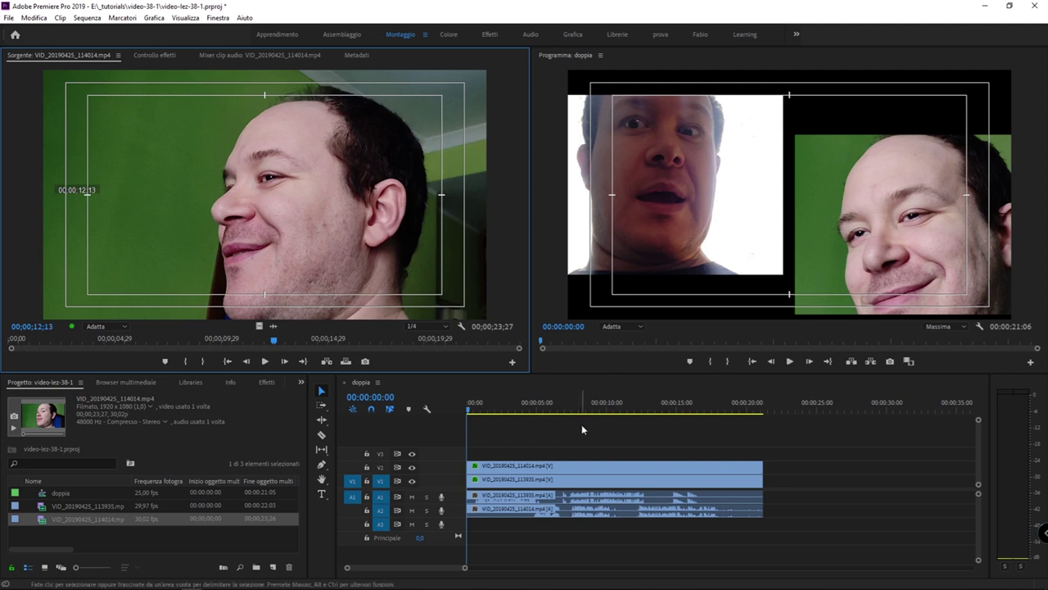
Step: Set the V2 green-screen clip's Posizione Y to 695,0, shifting it slightly lower
click(539, 465)
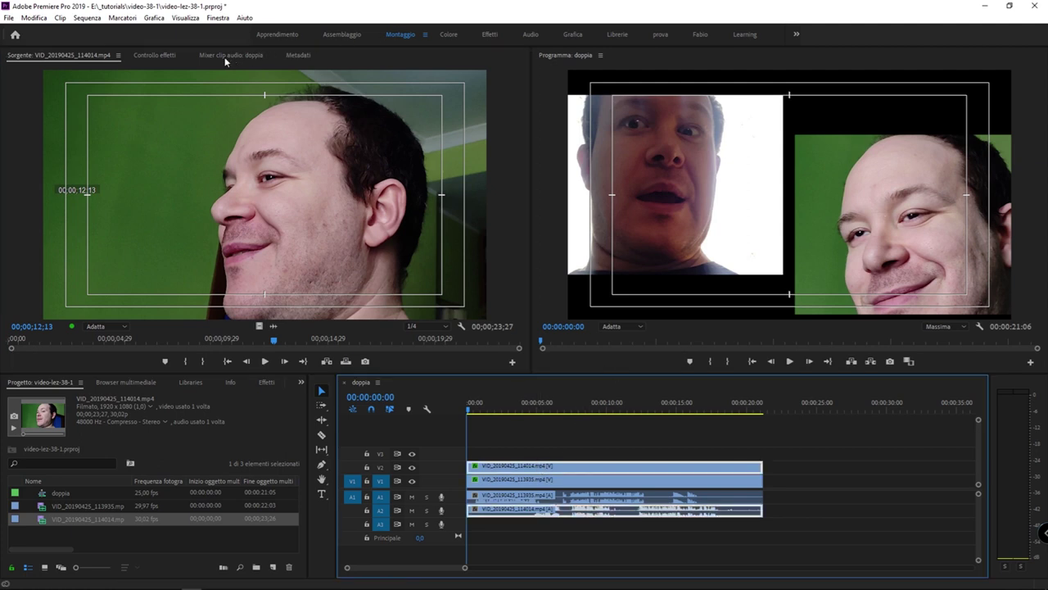
click(155, 54)
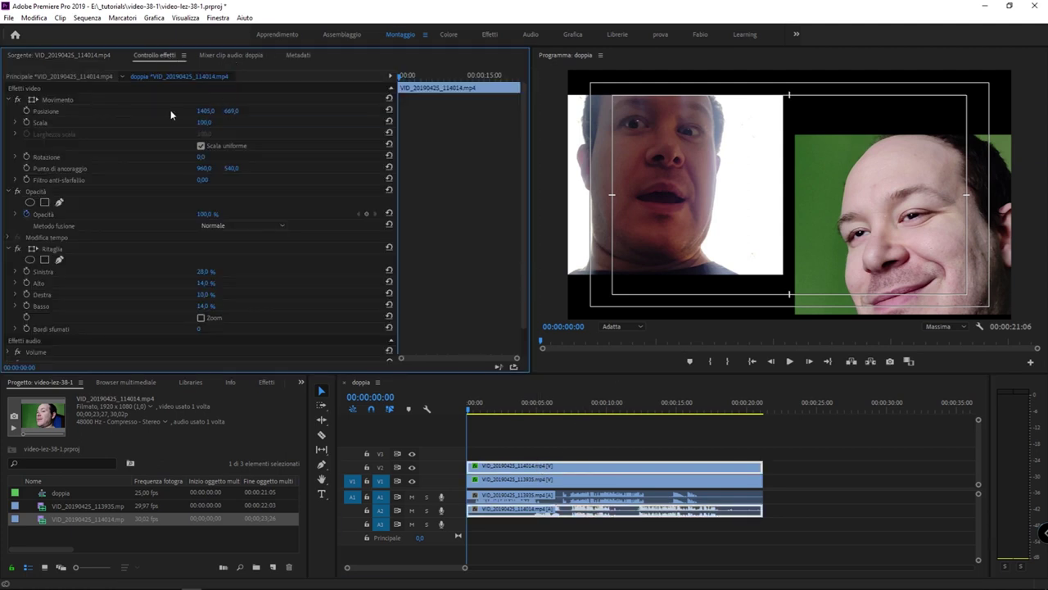
drag(242, 116, 245, 111)
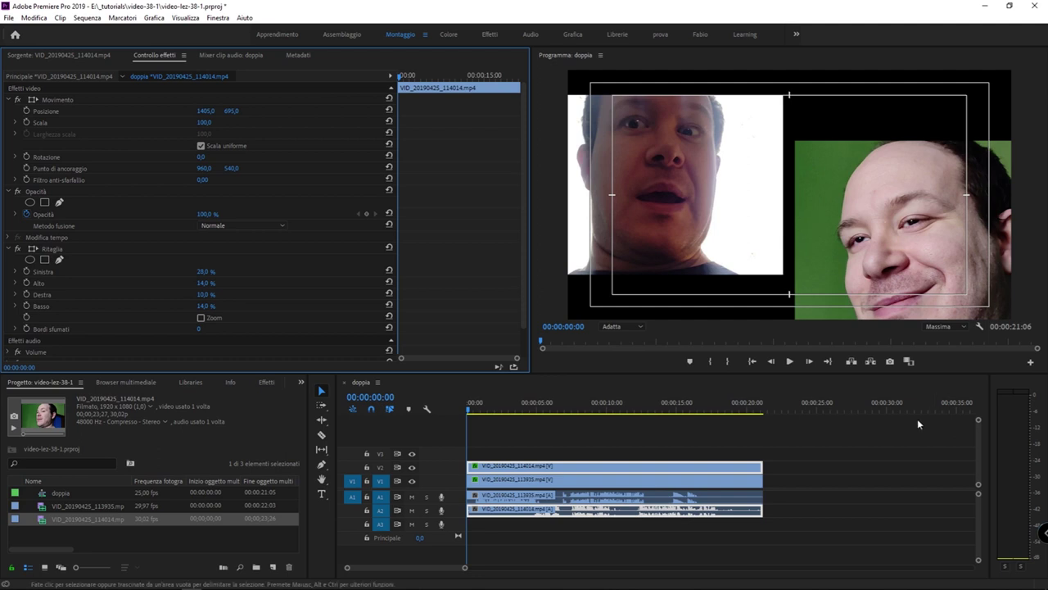
Step: Select and delete every clip in the doppia sequence
click(794, 463)
key(ctrl+a)
key(Delete)
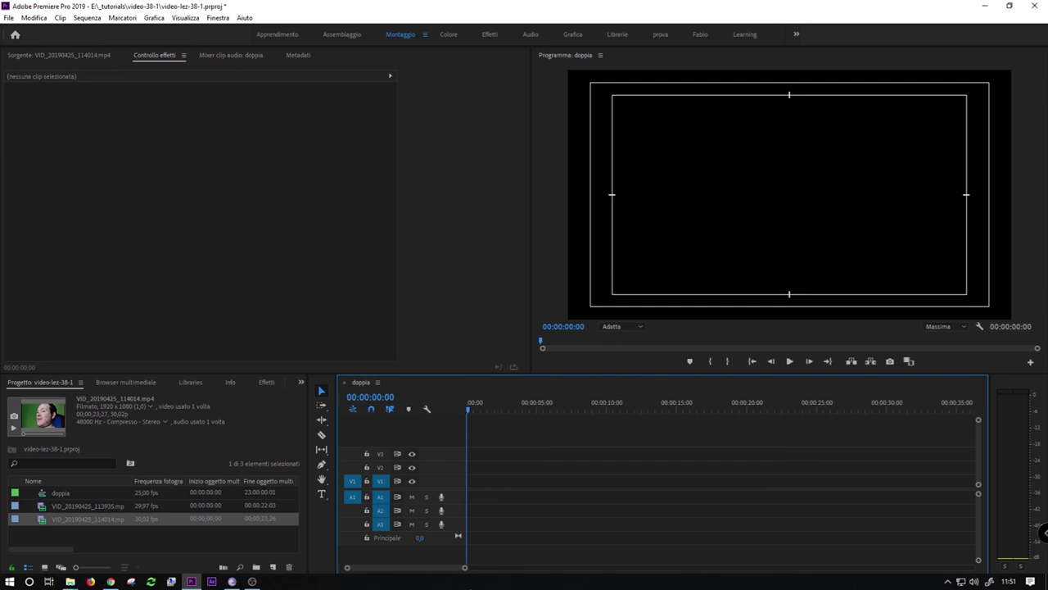
Step: Load VID_20190425_113935 in the Source monitor and drag it into the timeline
click(41, 507)
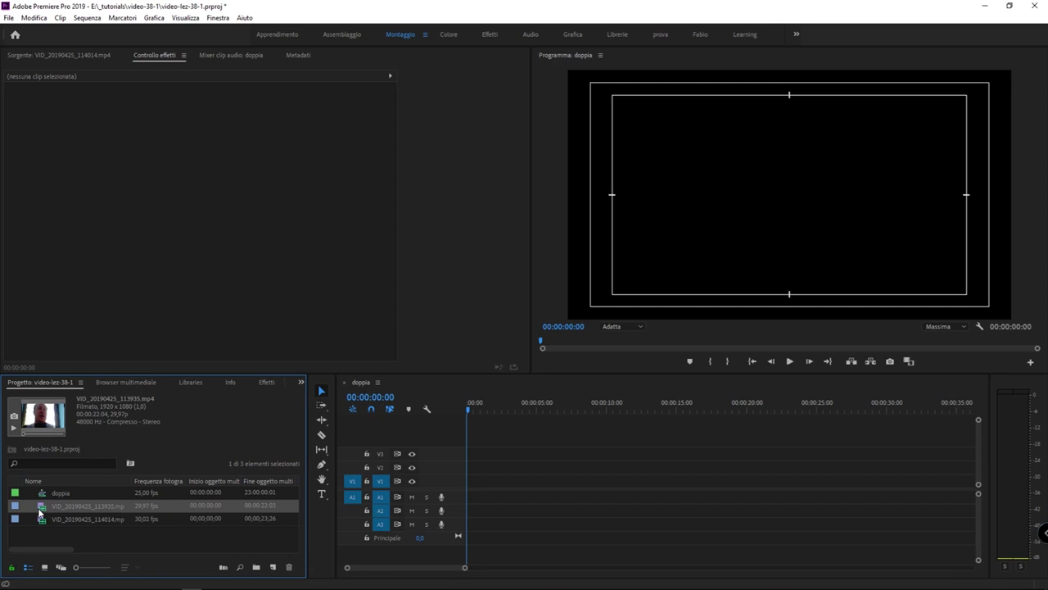
double_click(41, 508)
mouse_move(357, 208)
mouse_down()
mouse_move(501, 469)
mouse_move(467, 495)
mouse_up()
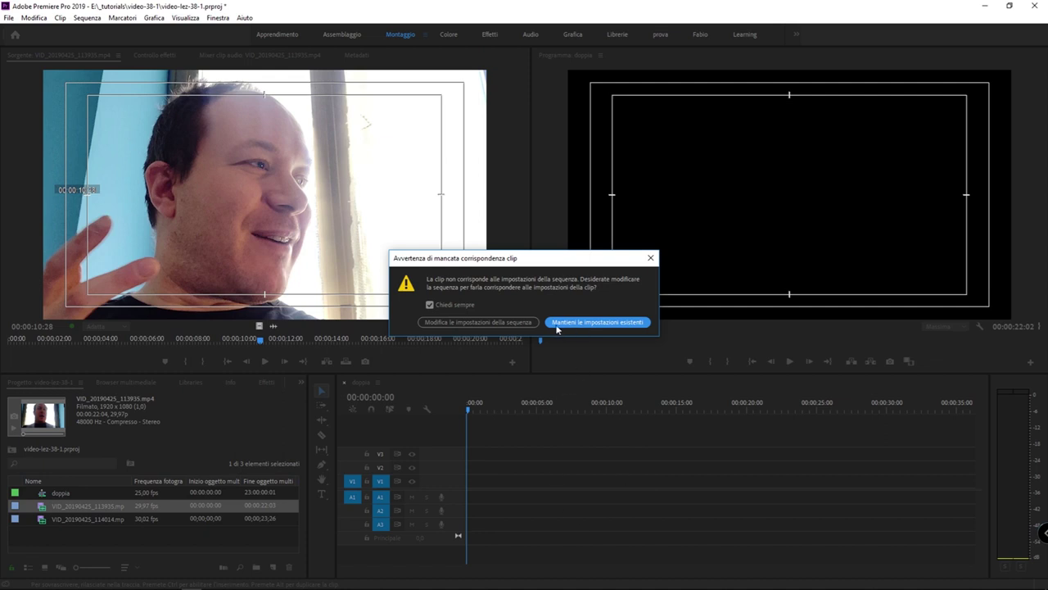
Step: Keep the existing sequence settings and play back VID_20190425_113935 on V1/A1
click(629, 326)
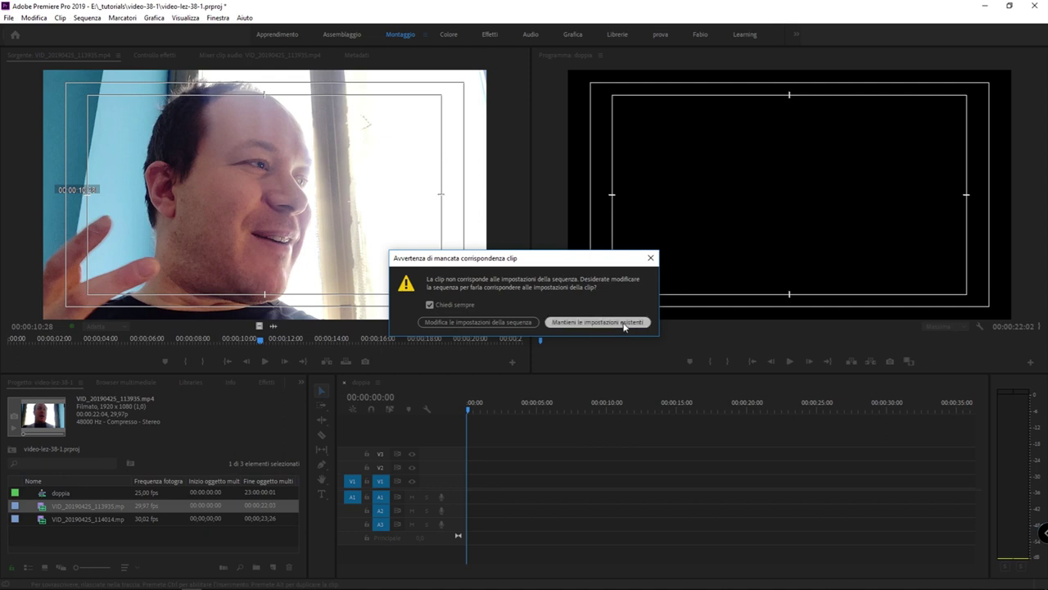
drag(675, 448, 462, 528)
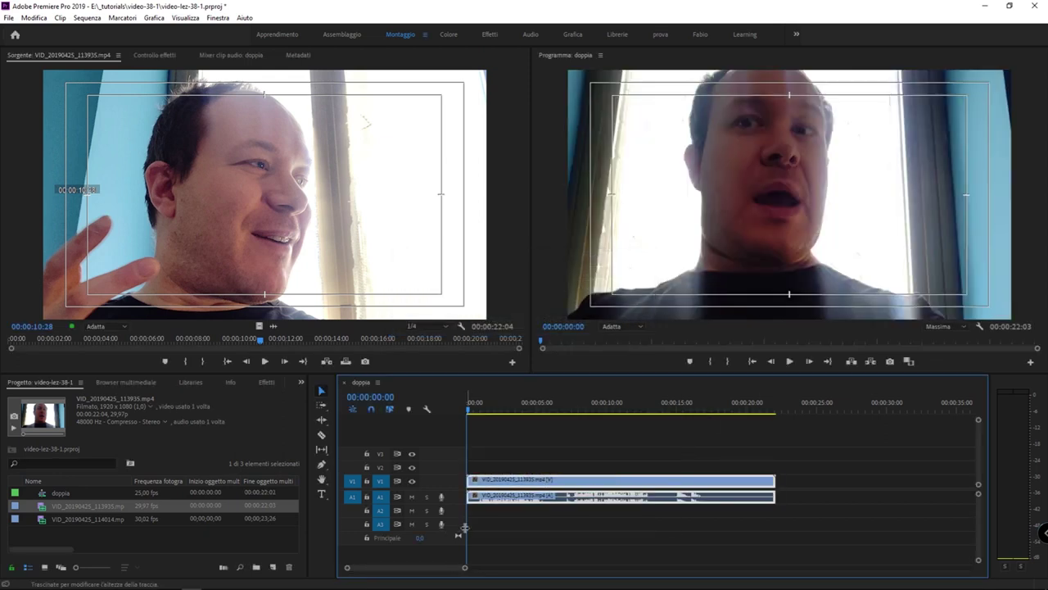
key(space)
click(459, 402)
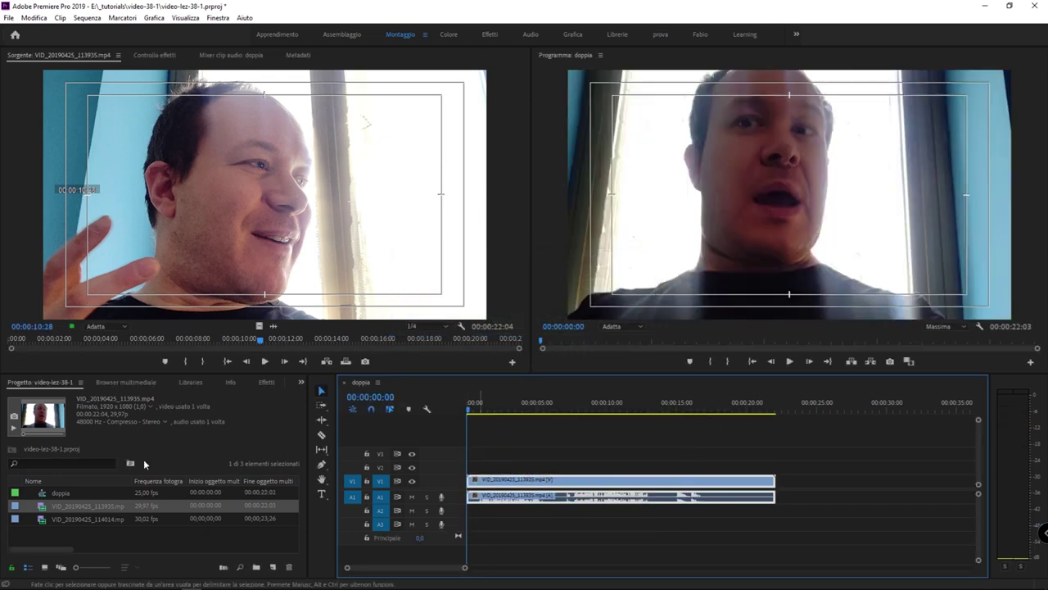
Step: Stack VID_20190425_114014 on V2 starting at zero, undoing a shift, and zoom the timeline
click(48, 520)
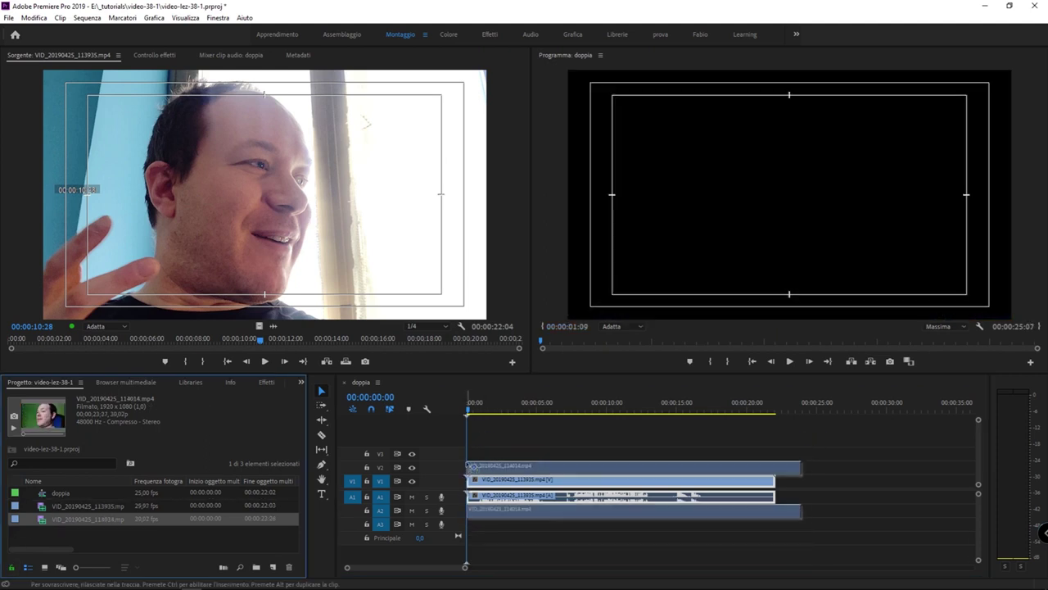
drag(47, 520, 474, 467)
click(499, 400)
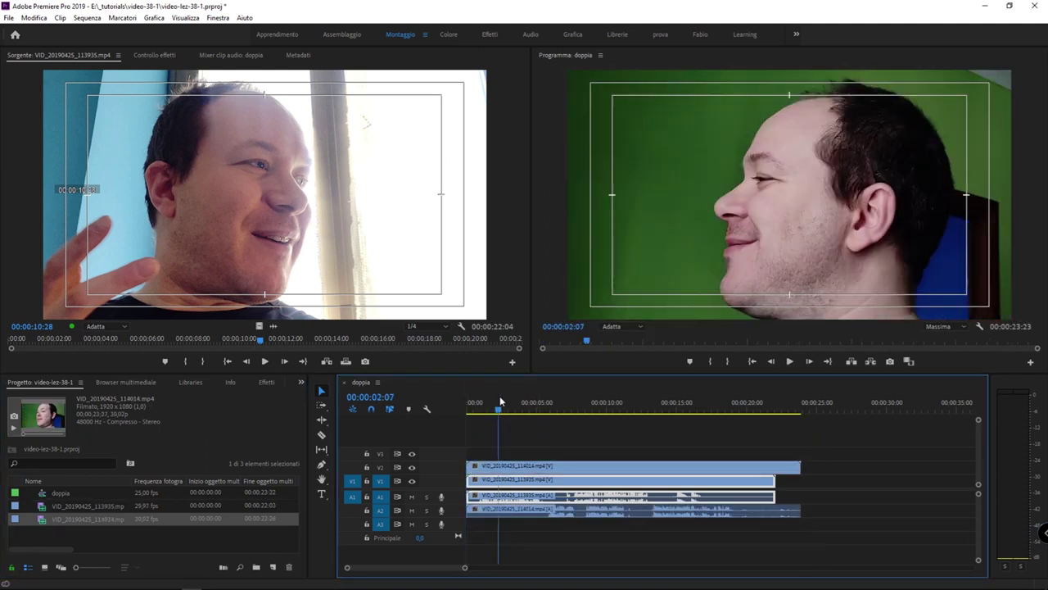
click(529, 464)
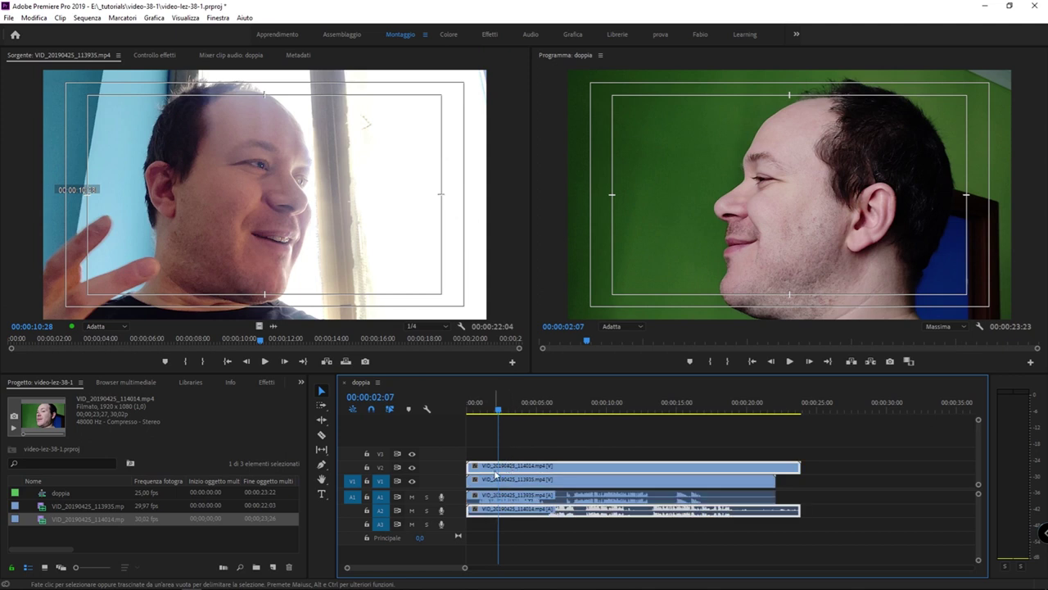
drag(498, 466, 549, 466)
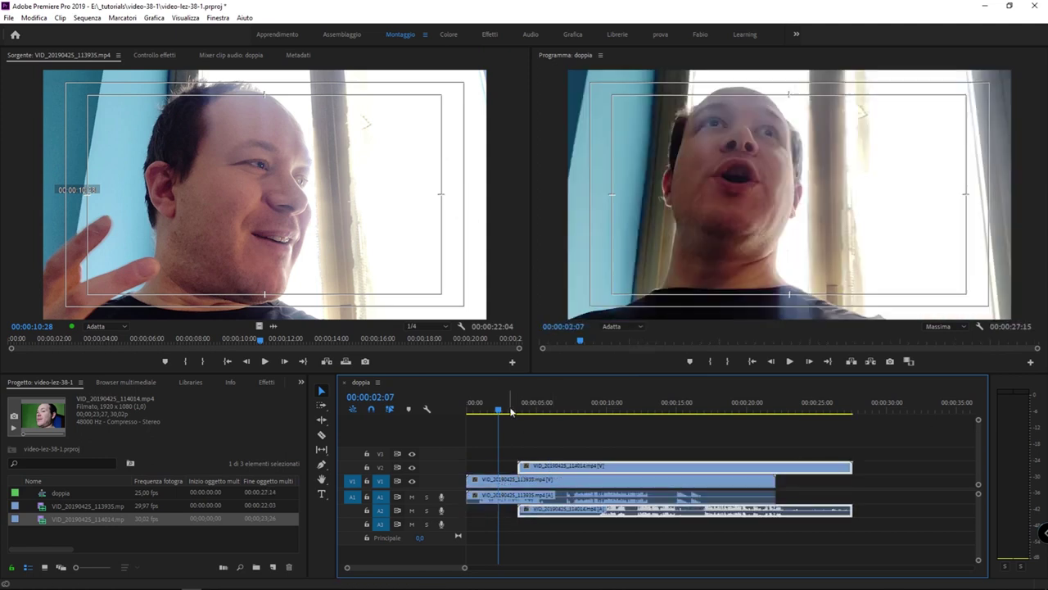
key(ctrl+z)
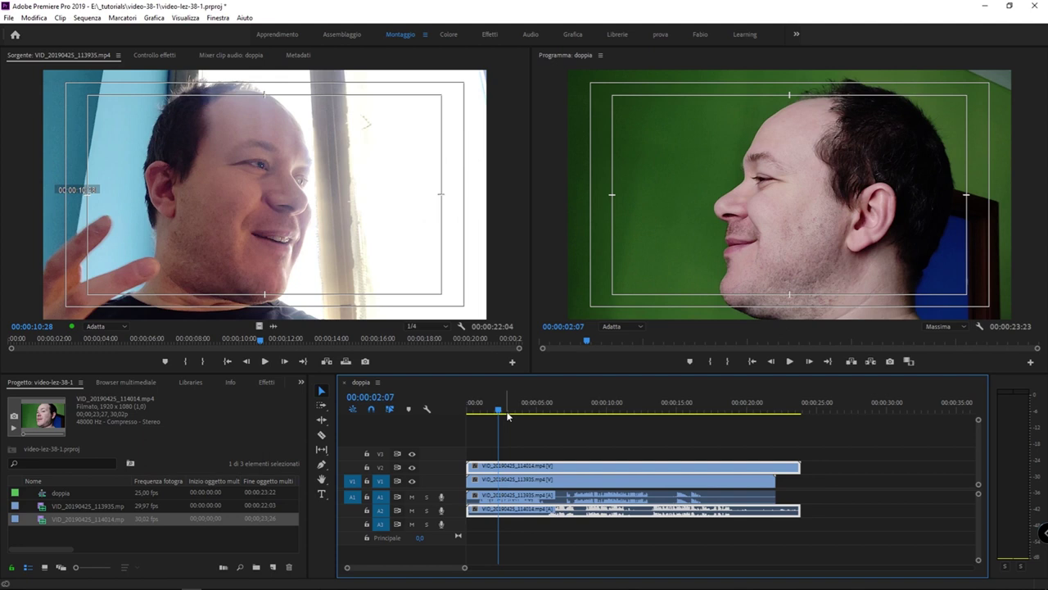
key(equal)
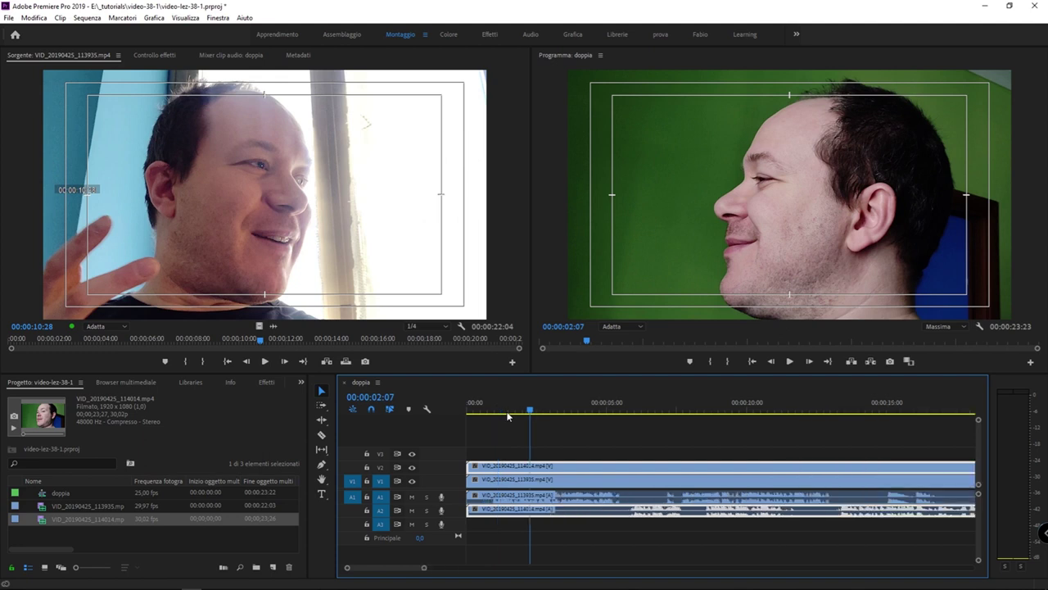
Step: Nudge the 113935 clip on V1 later so it starts at 00:00:00:11
click(563, 453)
click(545, 466)
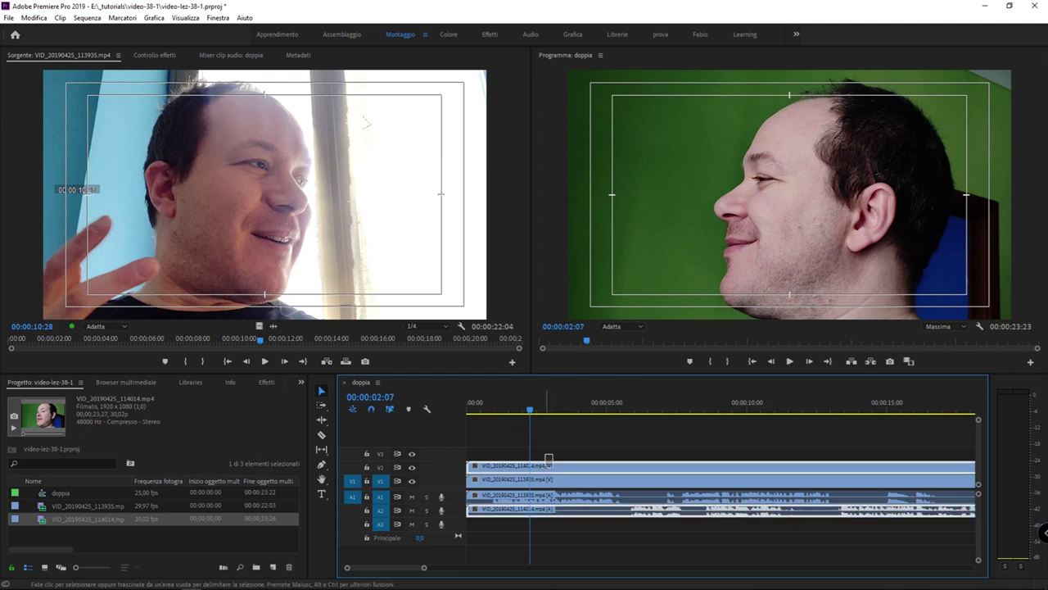
drag(547, 470, 590, 494)
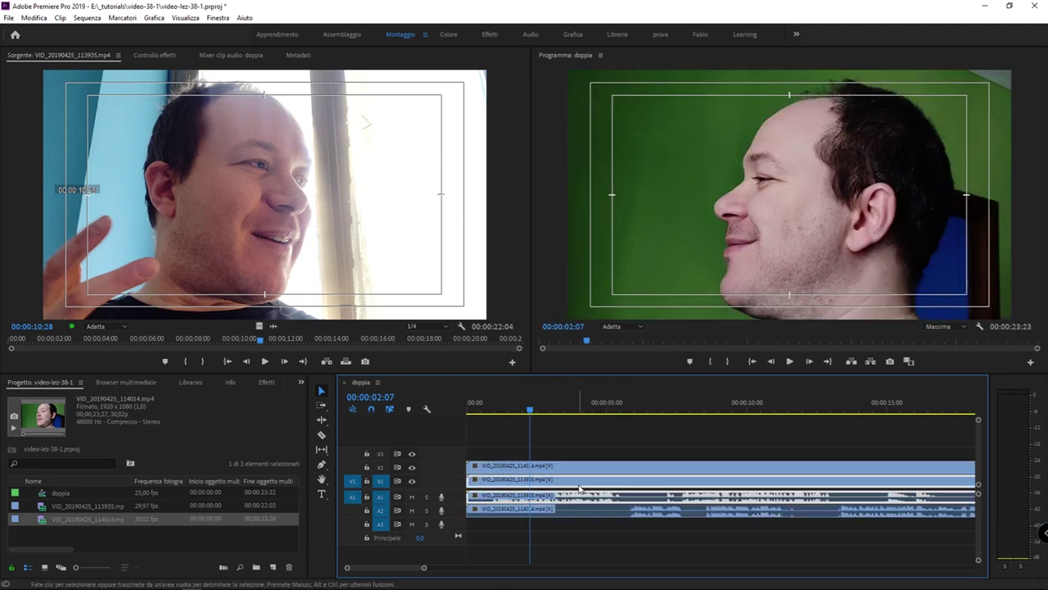
drag(590, 495, 603, 494)
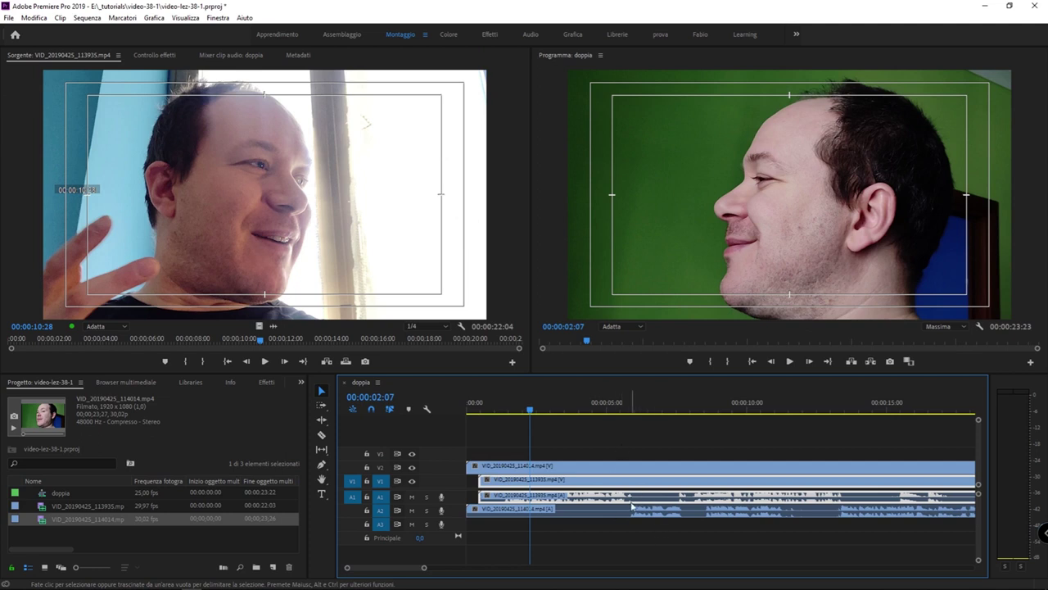
click(646, 402)
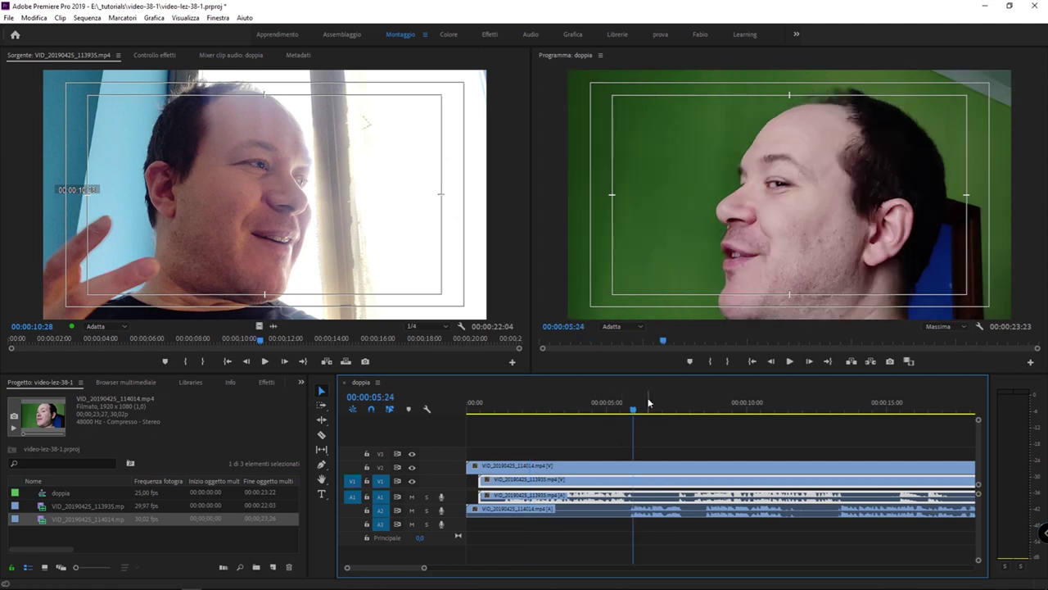
Step: Target audio track A3 and compare the 113935 and 114014 audio clips on A1 and A2
click(383, 523)
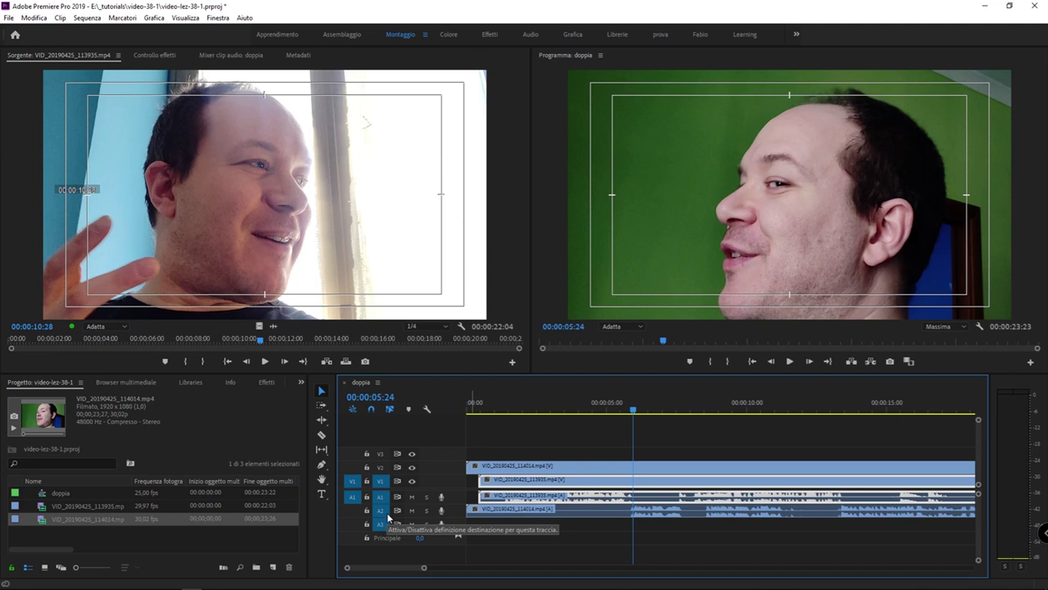
scroll(388, 529, up, 3)
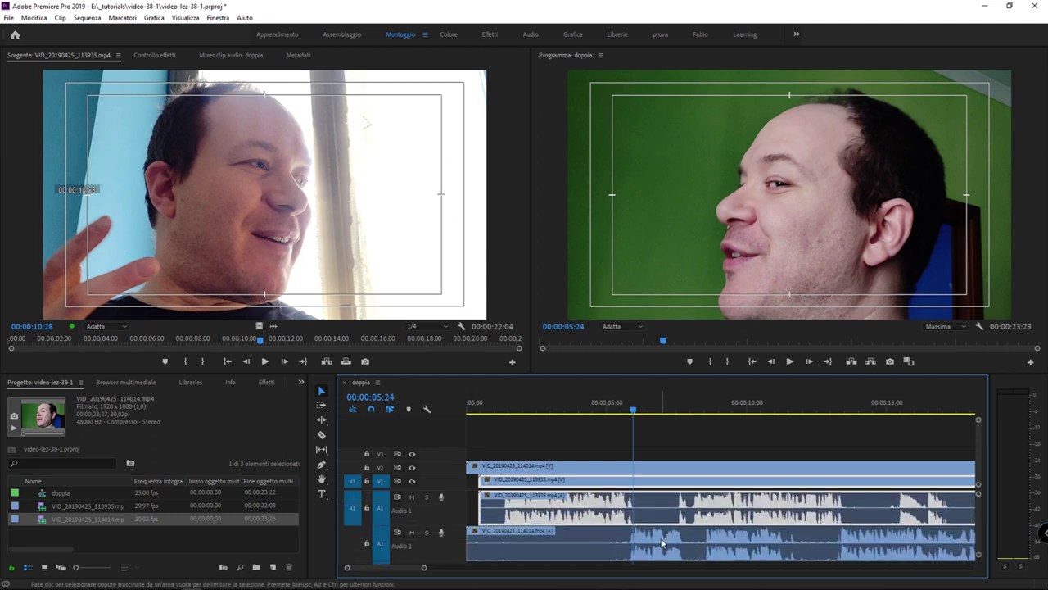
click(638, 514)
click(631, 537)
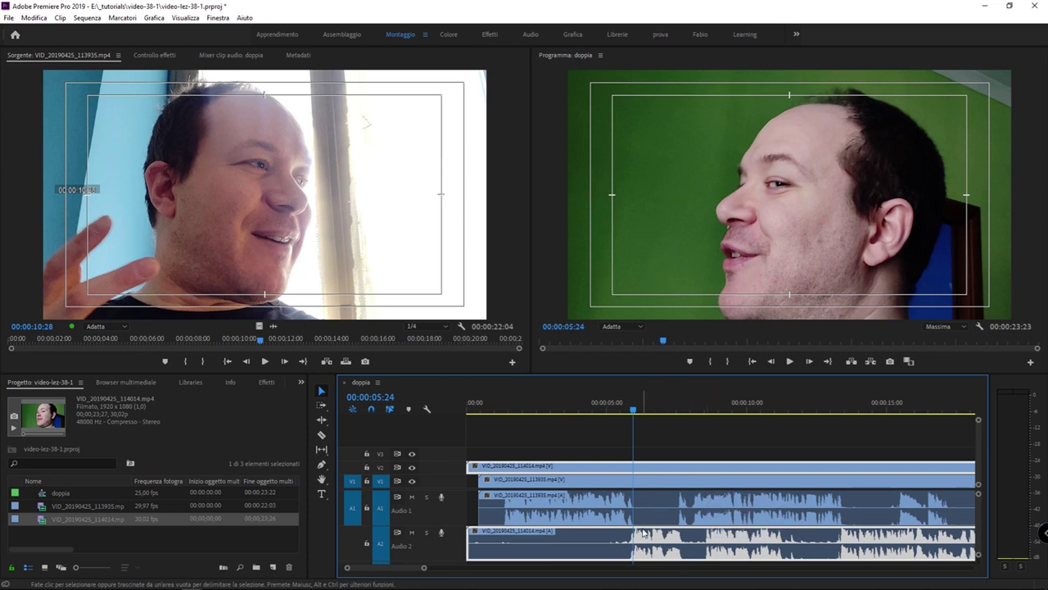
click(649, 499)
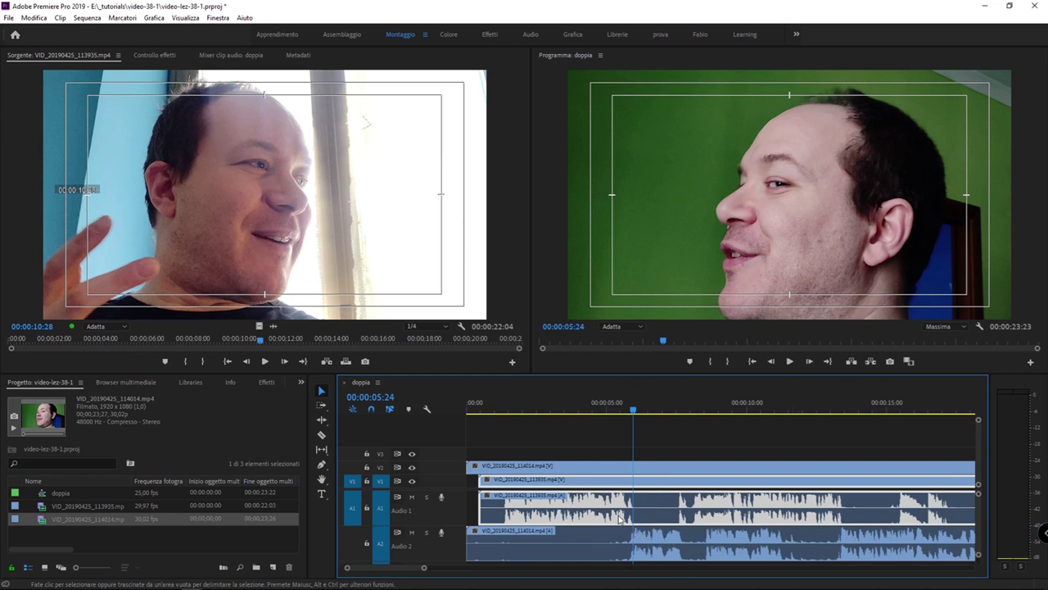
click(620, 407)
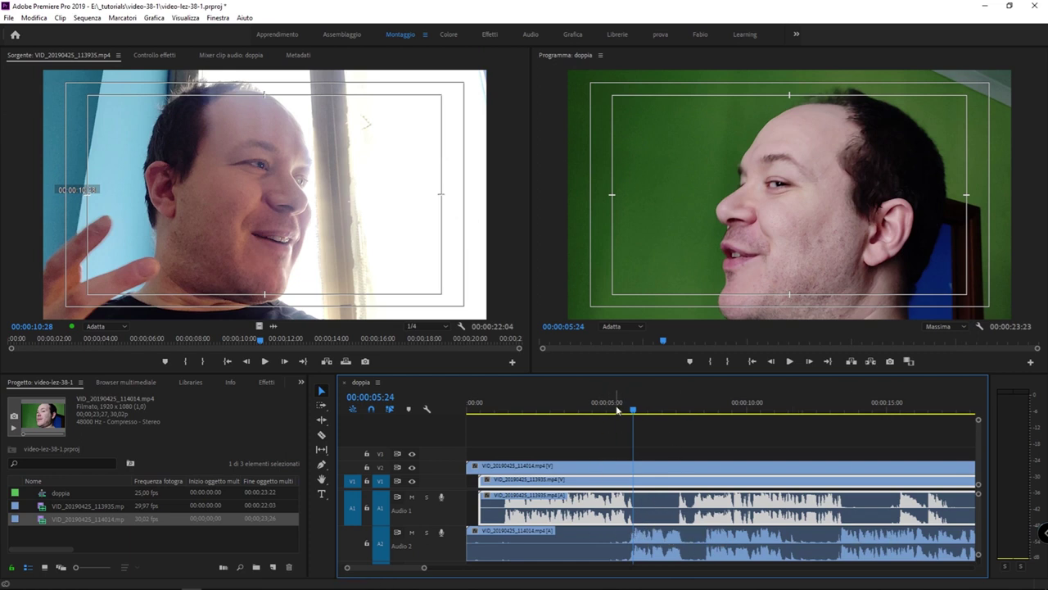
key(space)
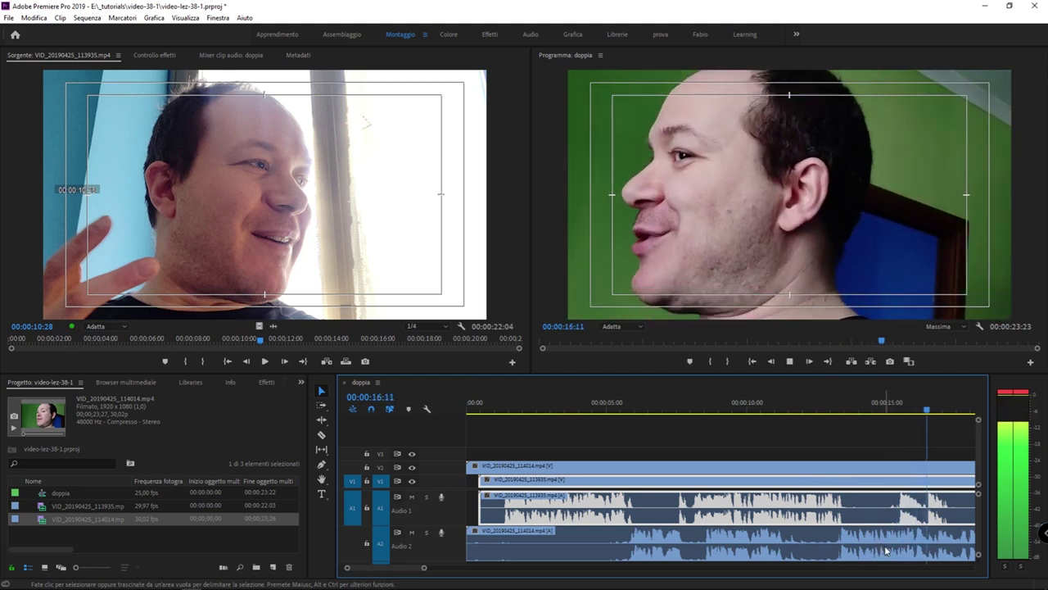
key(space)
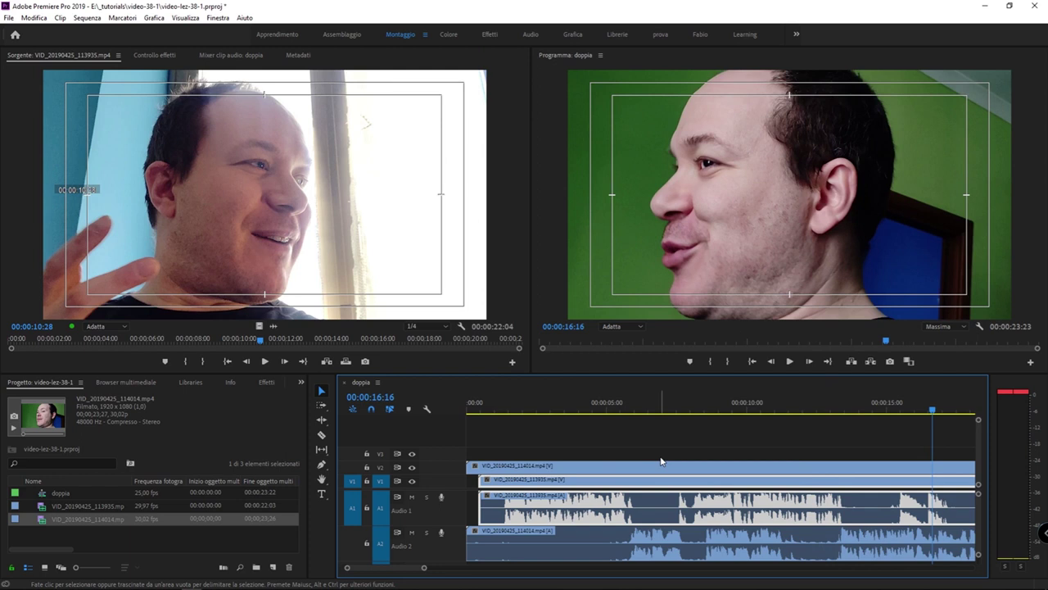
key(Home)
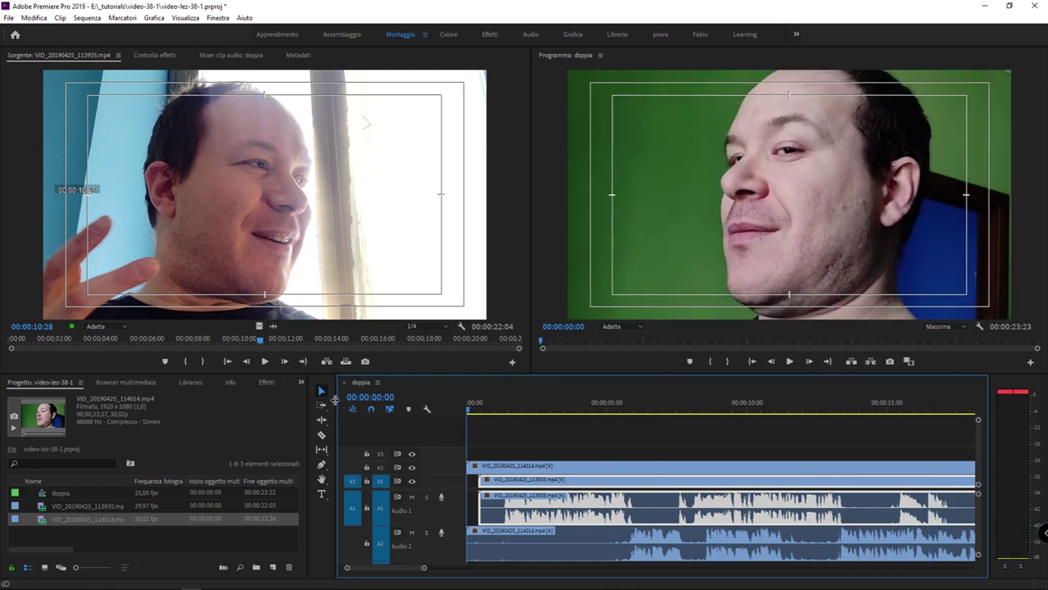
key(minus)
key(minus)
key(equal)
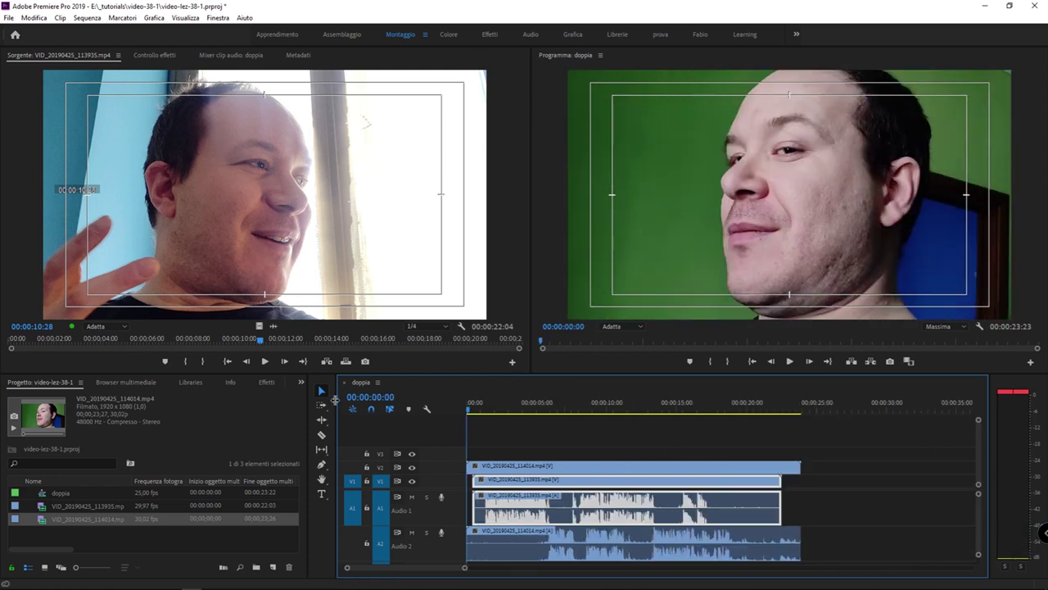
key(equal)
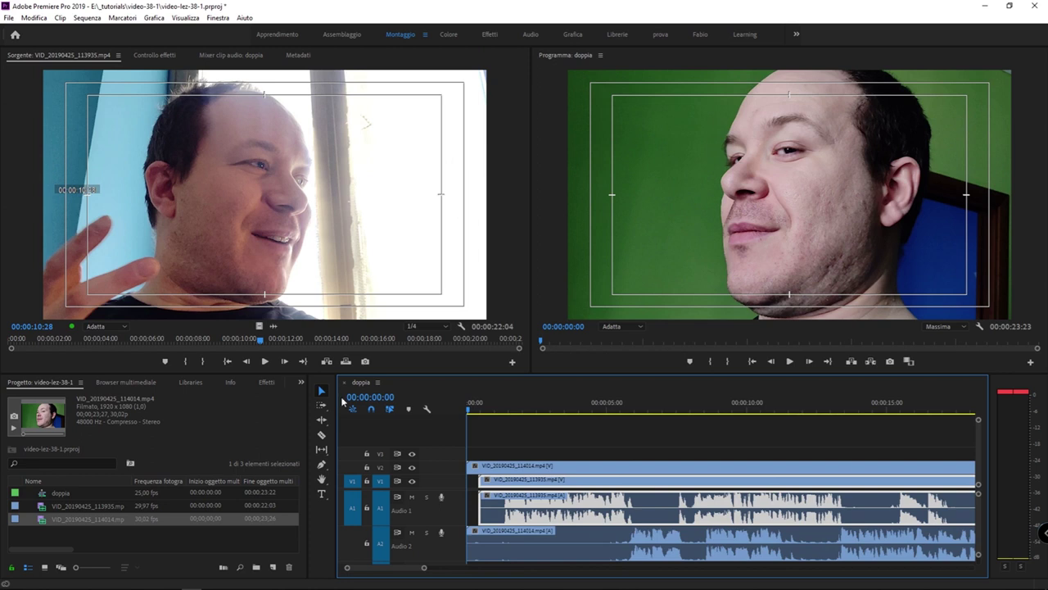
click(557, 408)
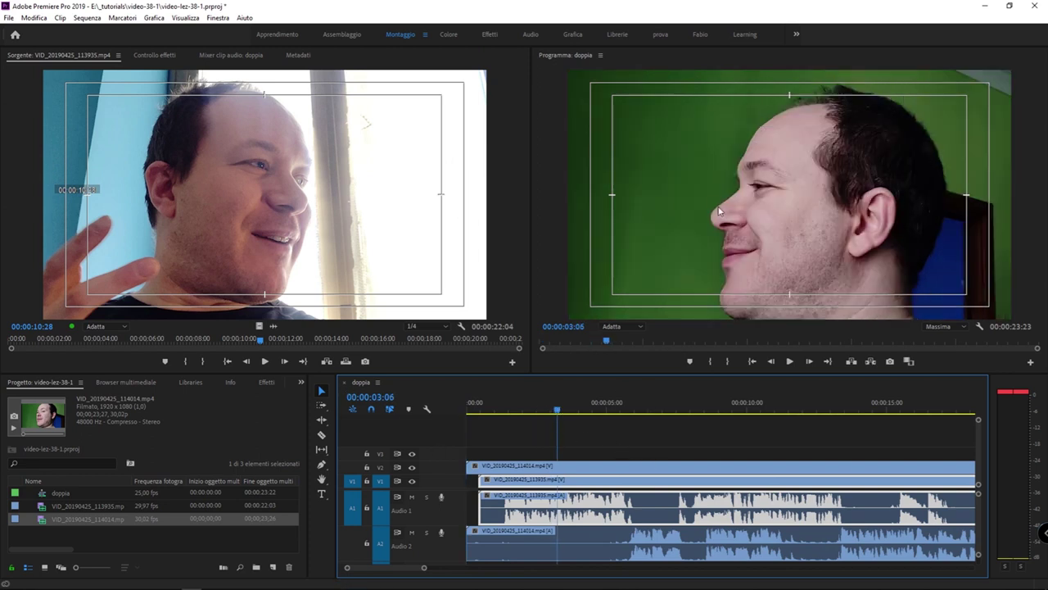
click(678, 466)
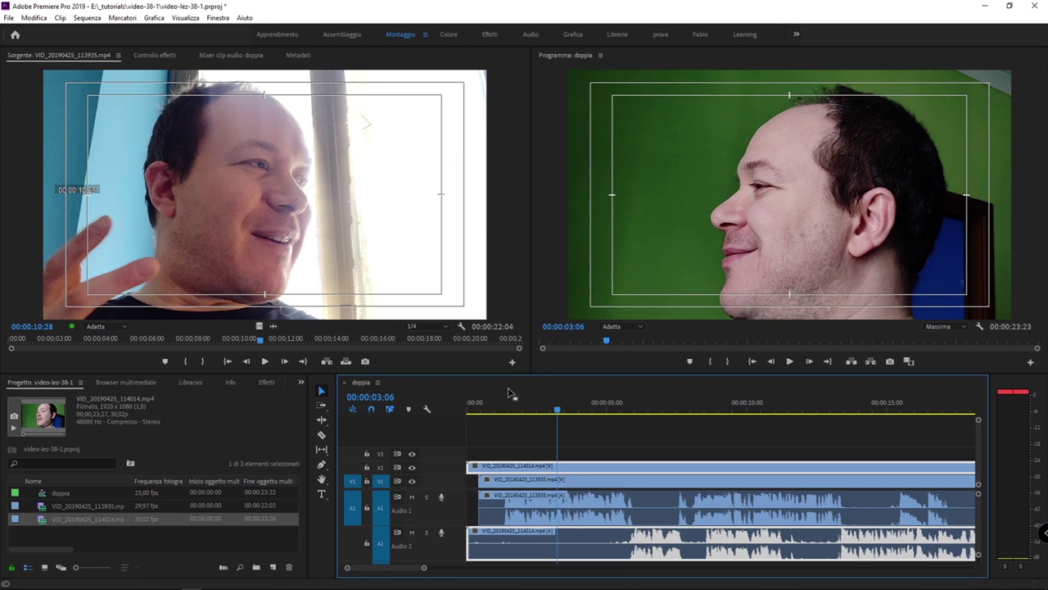
Step: Open the 114014 clip's Effect Controls and test sliding its Posizione horizontally
click(210, 54)
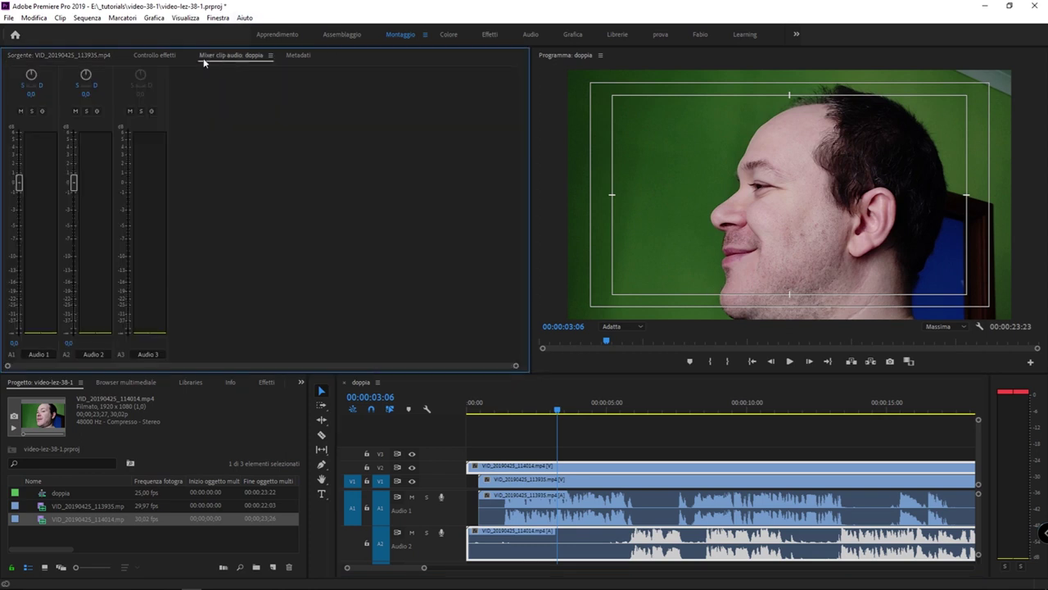
key(shift+5)
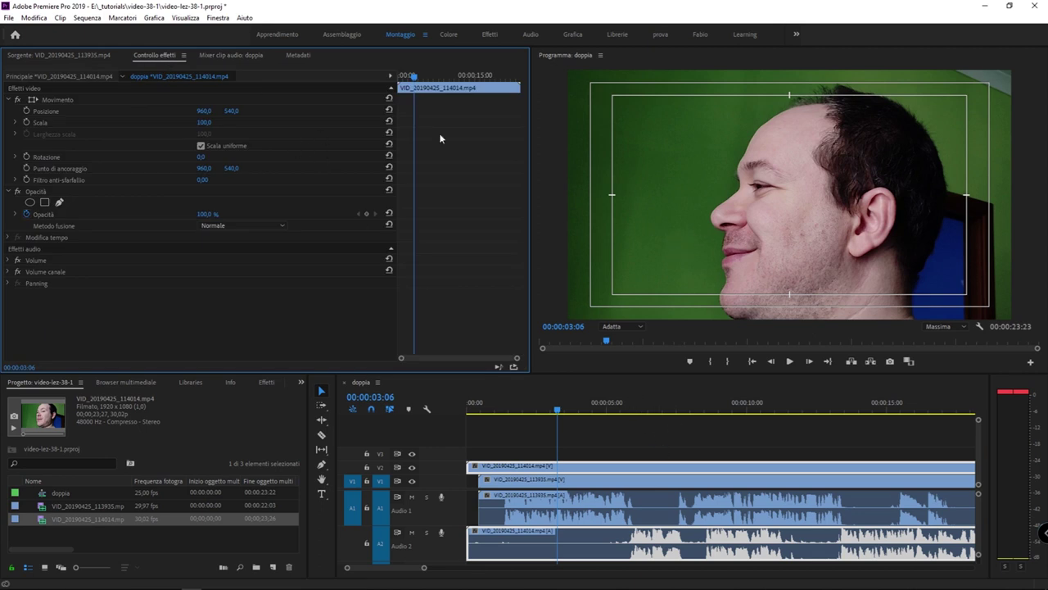
drag(204, 111, 411, 111)
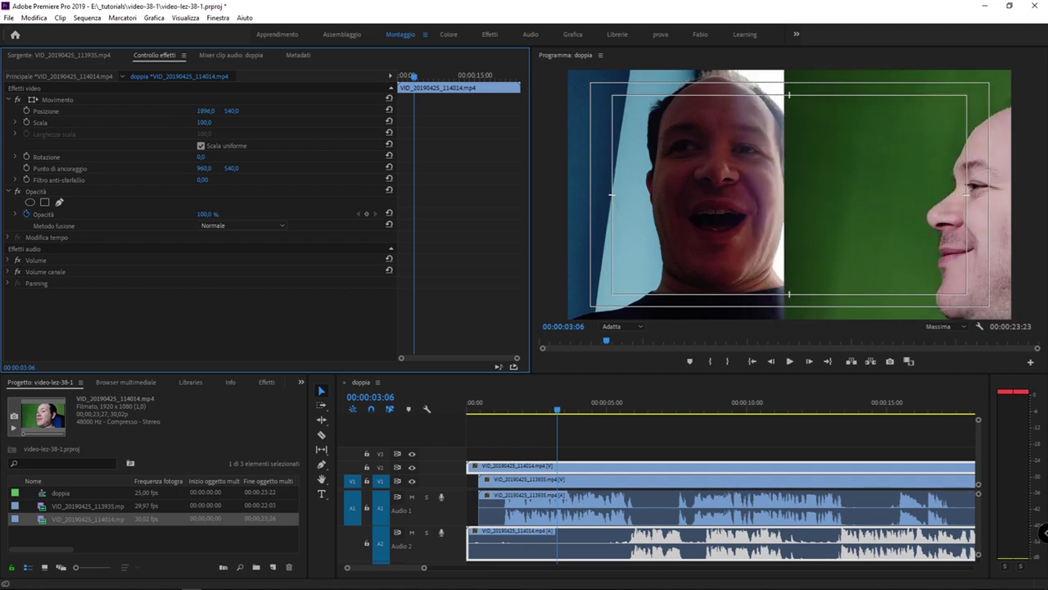
mouse_move(410, 111)
mouse_down()
mouse_move(194, 110)
mouse_move(439, 111)
mouse_up()
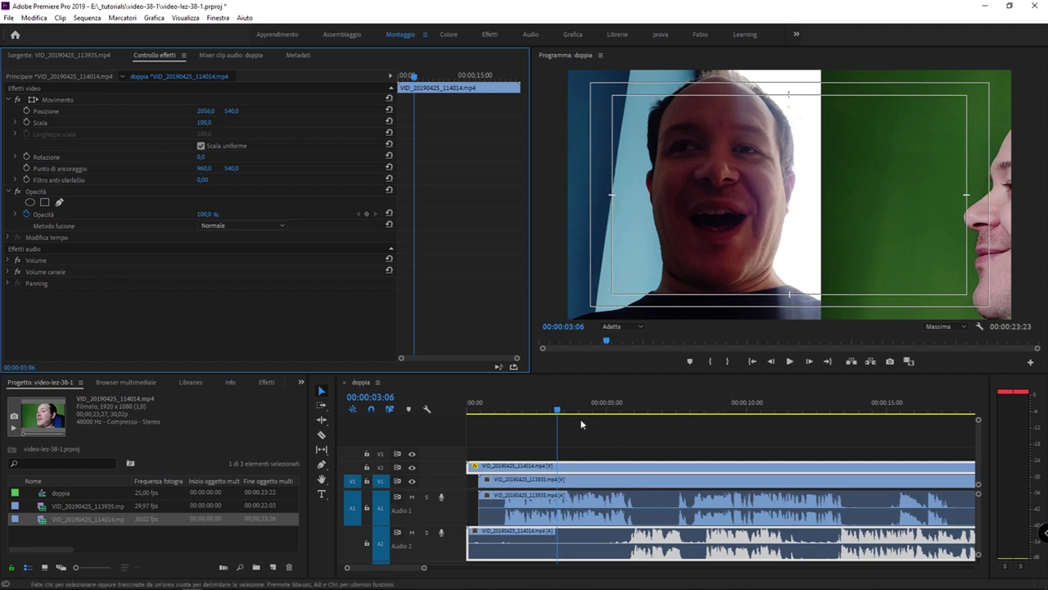
Step: Jump to 00:00:02:21 and reset the top clip's Posizione back to centre
drag(557, 409, 350, 396)
text(221)
key(Return)
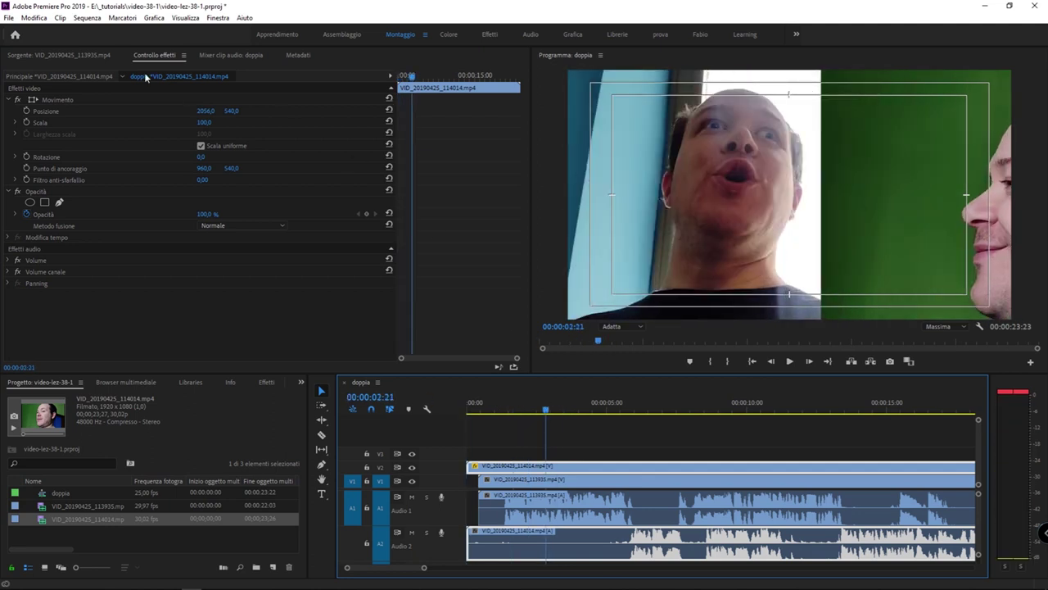
click(389, 109)
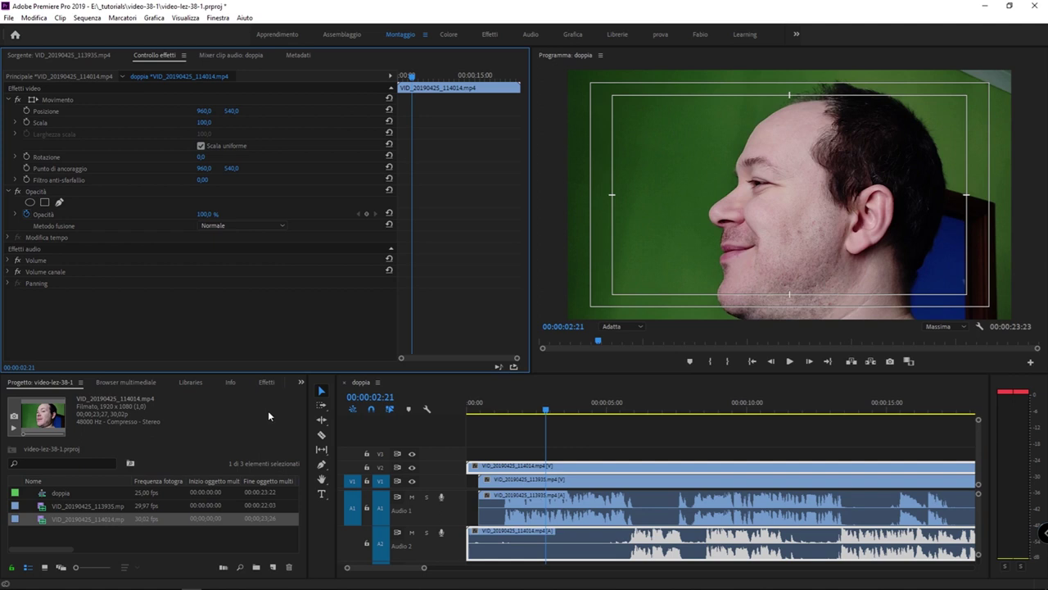
click(267, 382)
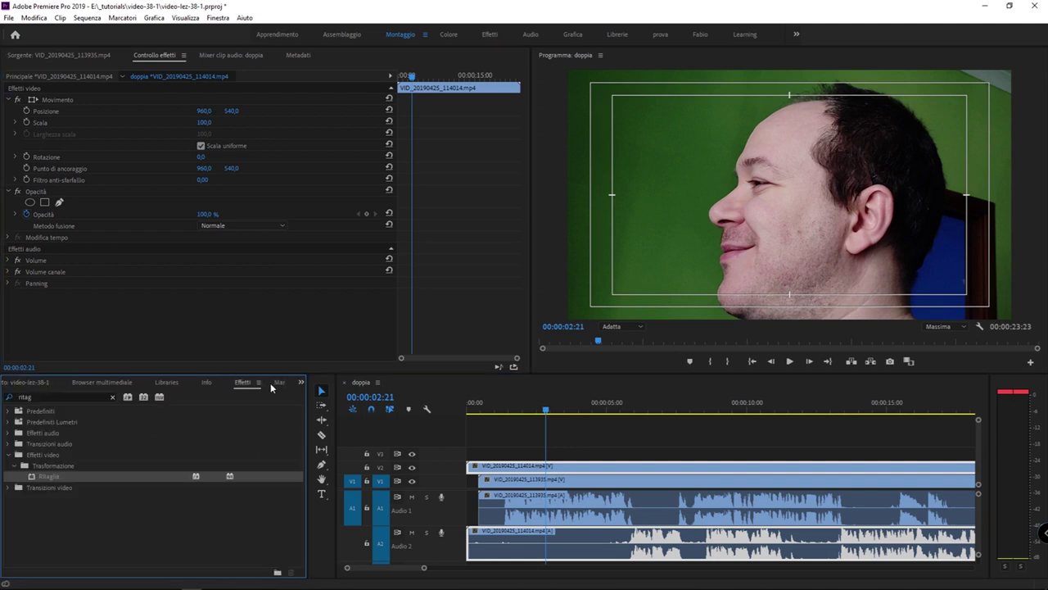
Step: Search 'ritag' and drop the Ritaglia effect onto the VID_20190425_114014 clip on V2
click(64, 396)
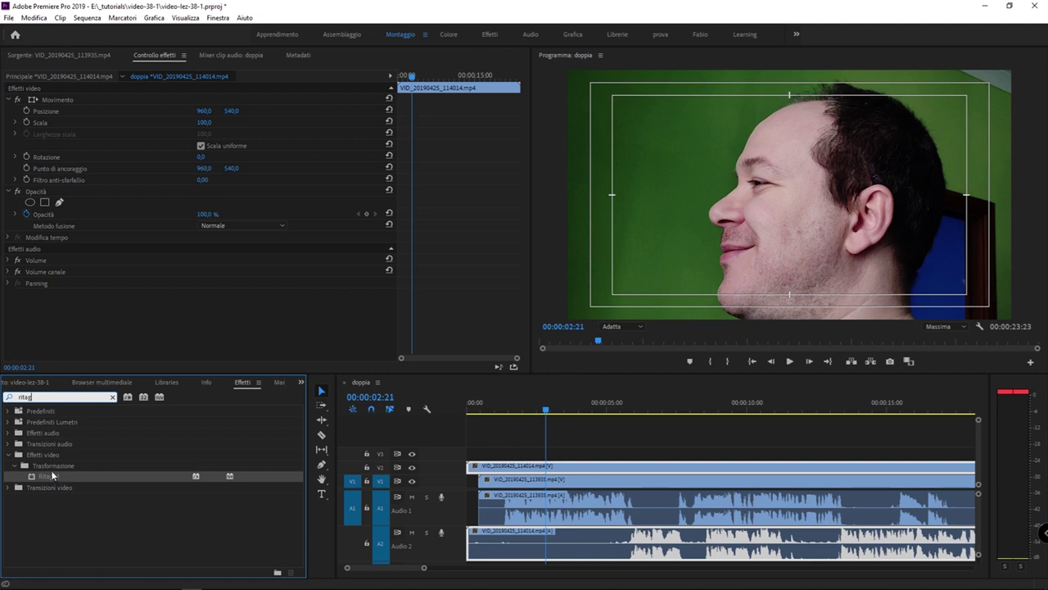
drag(52, 475, 514, 466)
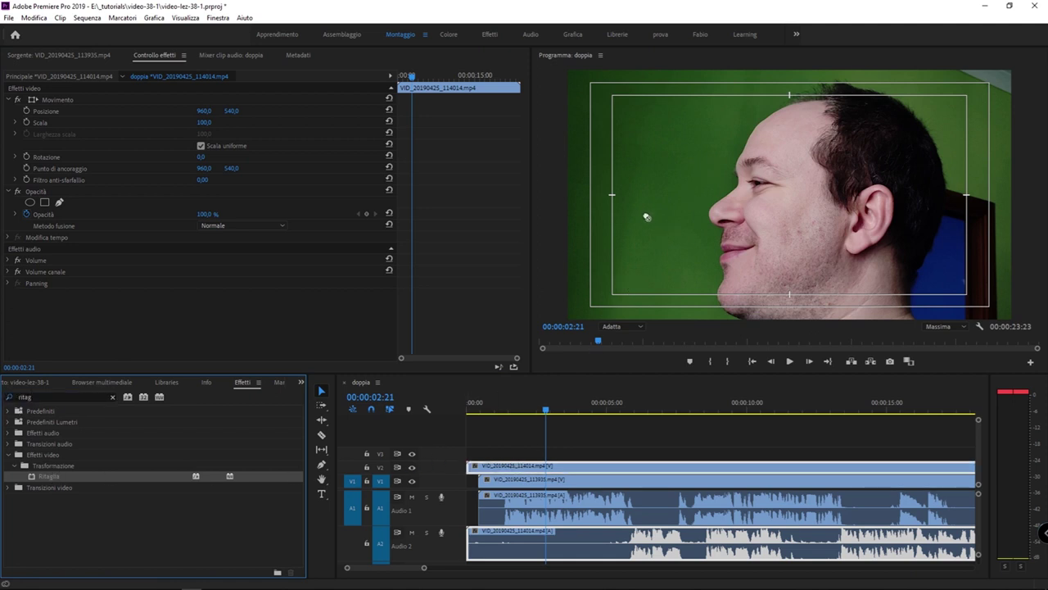
drag(641, 229, 515, 469)
scroll(145, 290, down, 1)
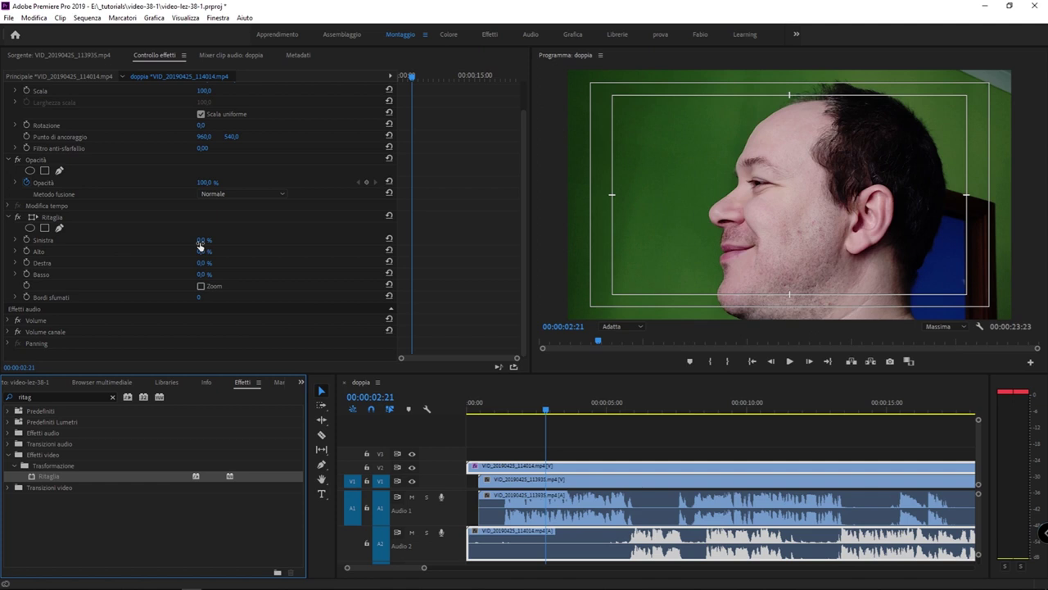
Step: Adjust the 114014 clip's Ritaglia crop to Sinistra 13% and Basso 4%
mouse_move(199, 244)
mouse_down()
mouse_move(222, 251)
mouse_move(197, 251)
mouse_up()
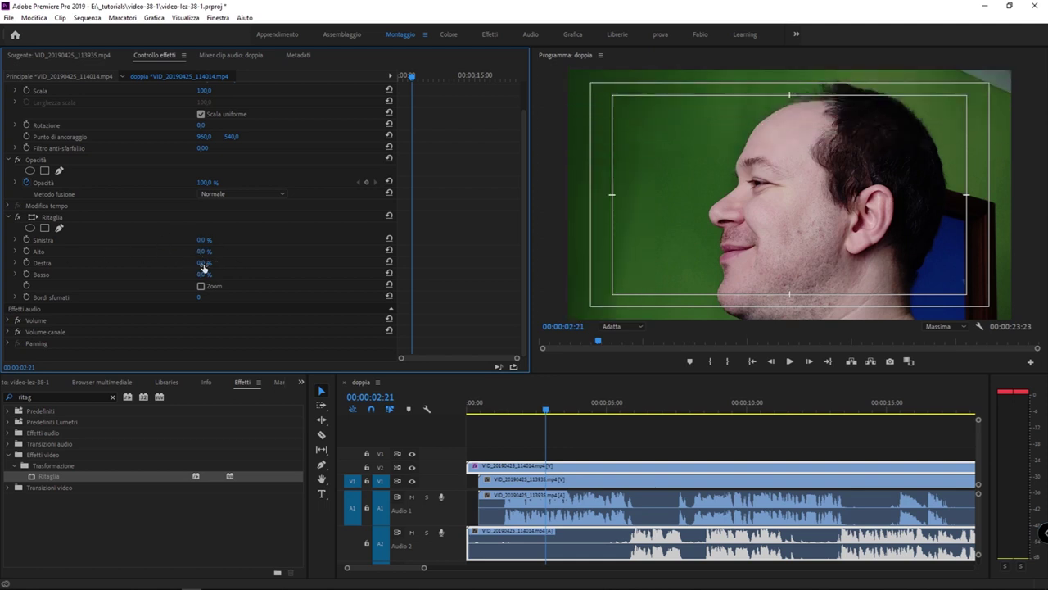
mouse_move(204, 262)
mouse_down()
mouse_move(237, 262)
mouse_move(201, 262)
mouse_move(237, 274)
mouse_move(212, 275)
mouse_up()
mouse_move(198, 240)
mouse_down()
mouse_move(237, 240)
mouse_move(180, 240)
mouse_up()
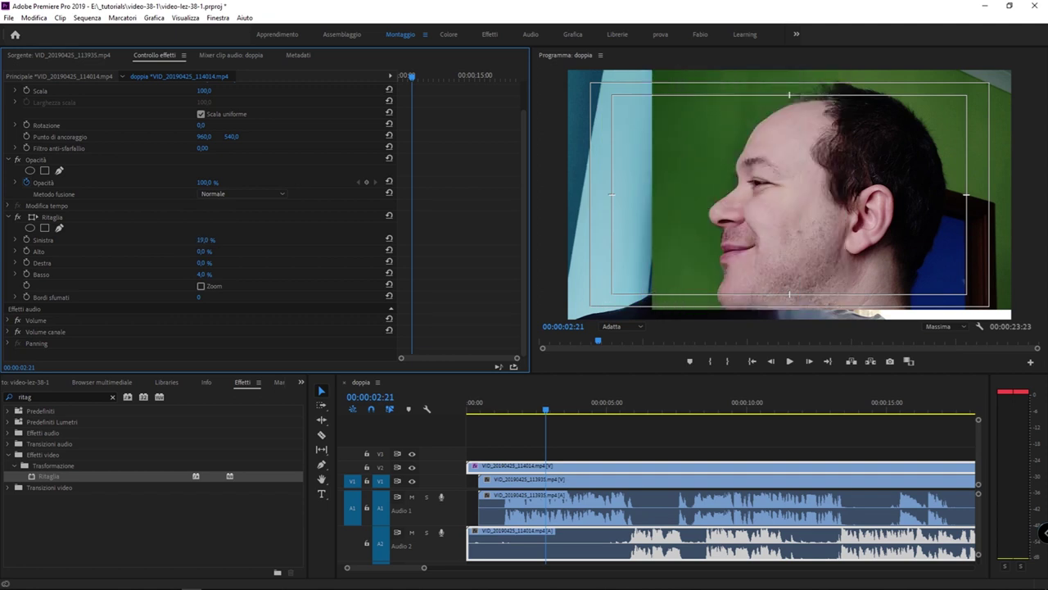
mouse_move(627, 409)
mouse_down()
mouse_move(774, 411)
mouse_move(724, 412)
mouse_up()
click(204, 240)
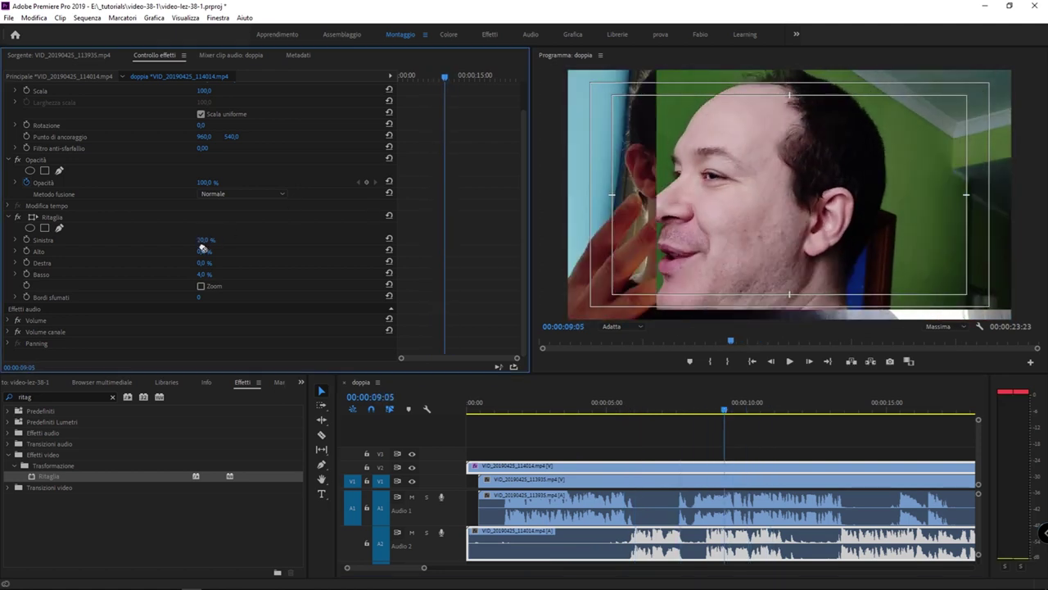
click(189, 244)
drag(206, 242, 153, 244)
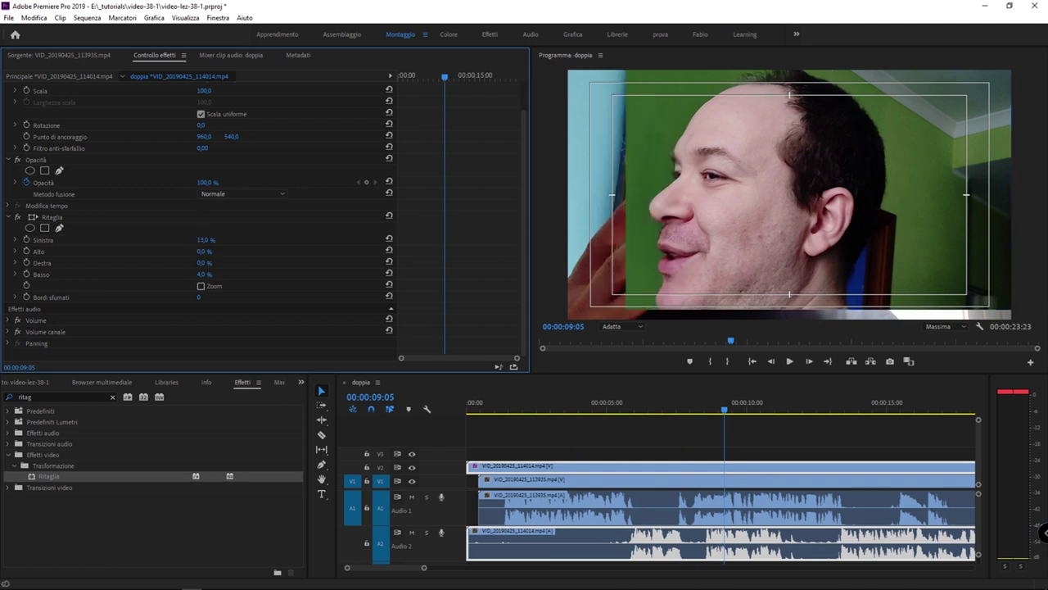
mouse_move(205, 263)
mouse_down()
mouse_move(221, 263)
mouse_move(188, 263)
mouse_up()
Step: Set the 114014 clip's Posizione to 1707,0 / 540,0 and reset Ritaglia Basso to 0%
scroll(240, 150, up, 1)
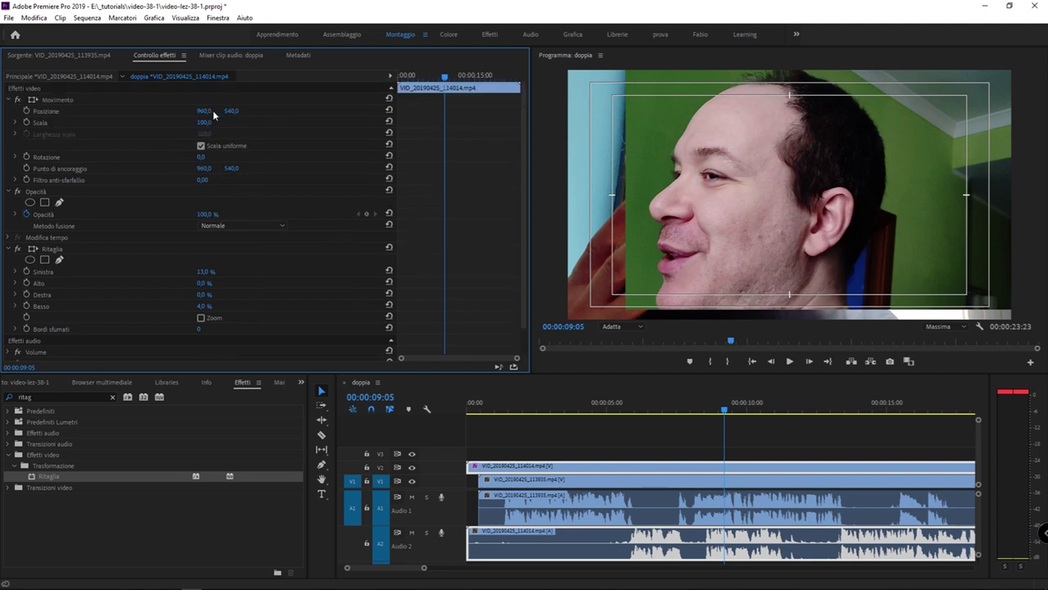
mouse_move(199, 112)
mouse_down()
mouse_move(911, 112)
mouse_move(836, 111)
mouse_up()
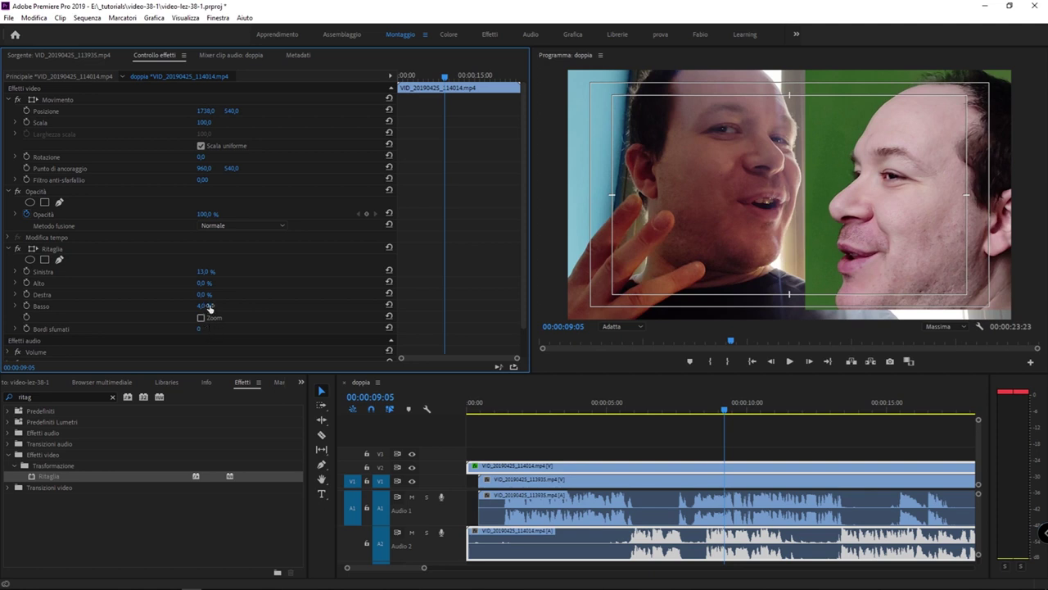
drag(205, 305, 195, 305)
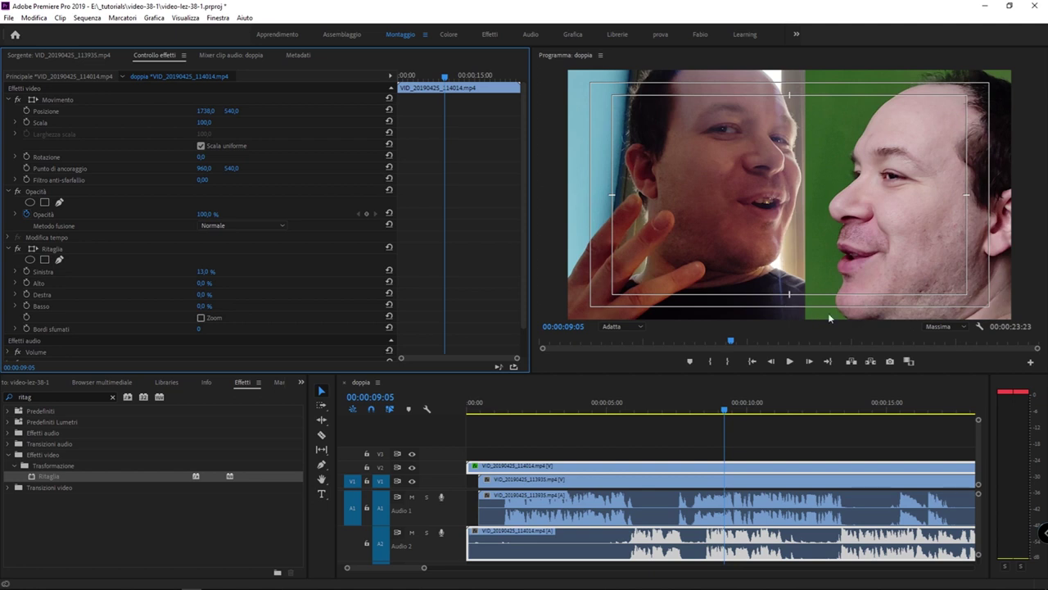
click(981, 327)
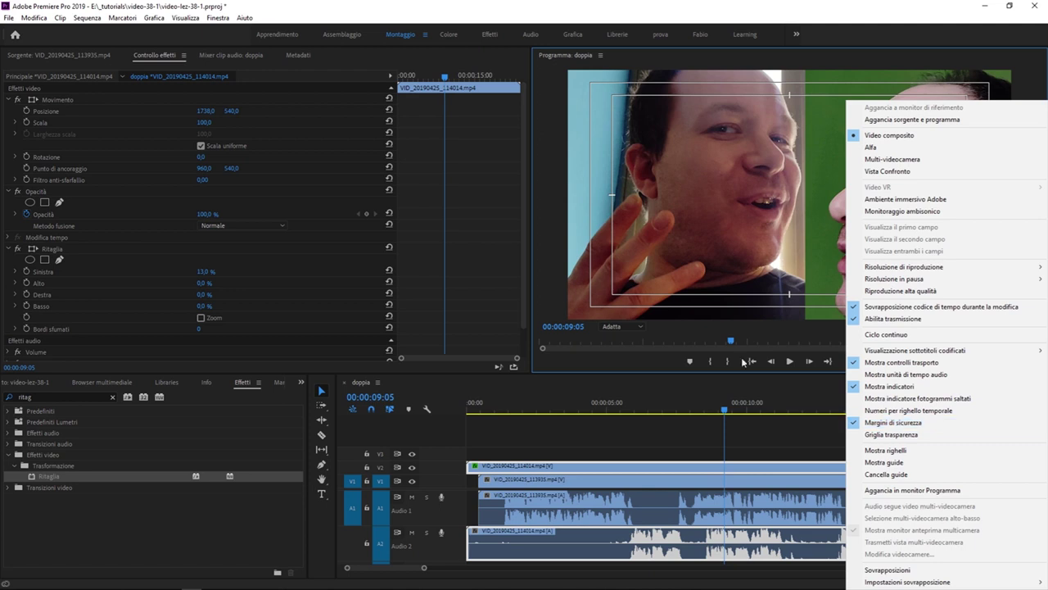
click(719, 253)
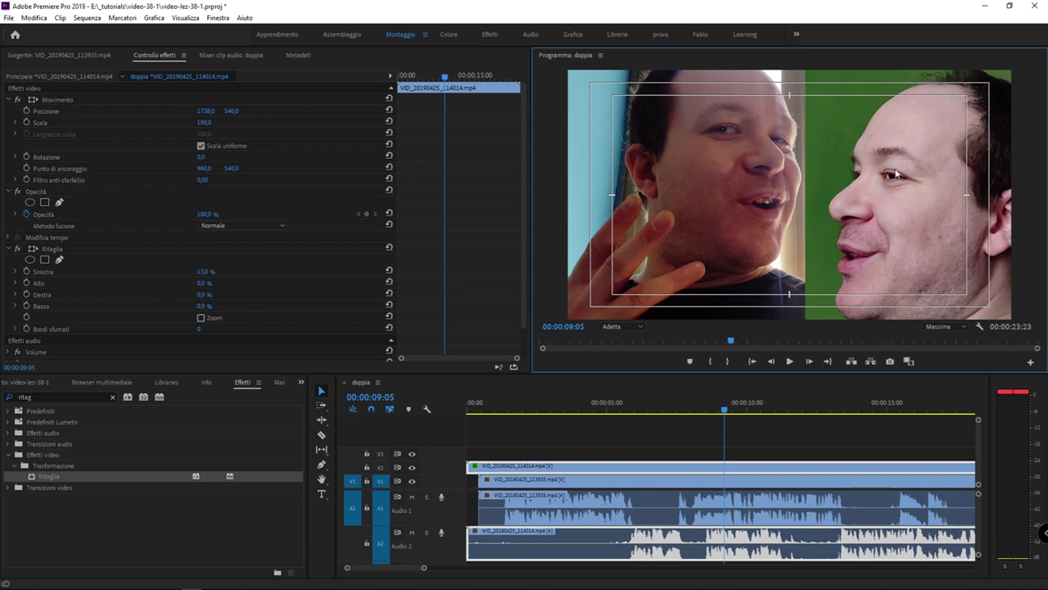
drag(206, 110, 193, 111)
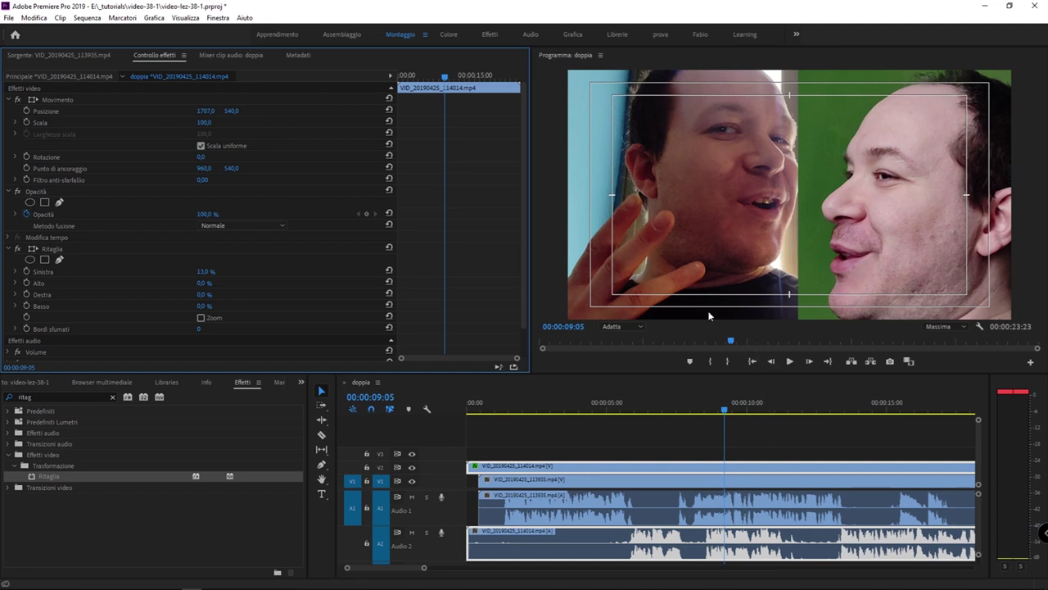
Step: At 00:00:01:23, set the green-screen clip's left crop to 22% and Position X to 1550
key(Up)
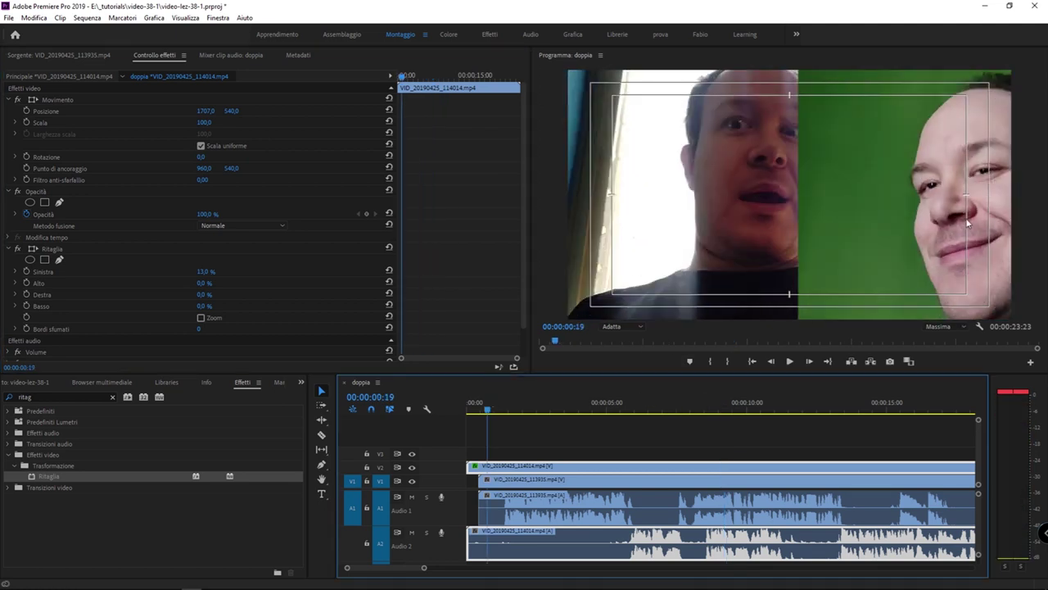
click(519, 407)
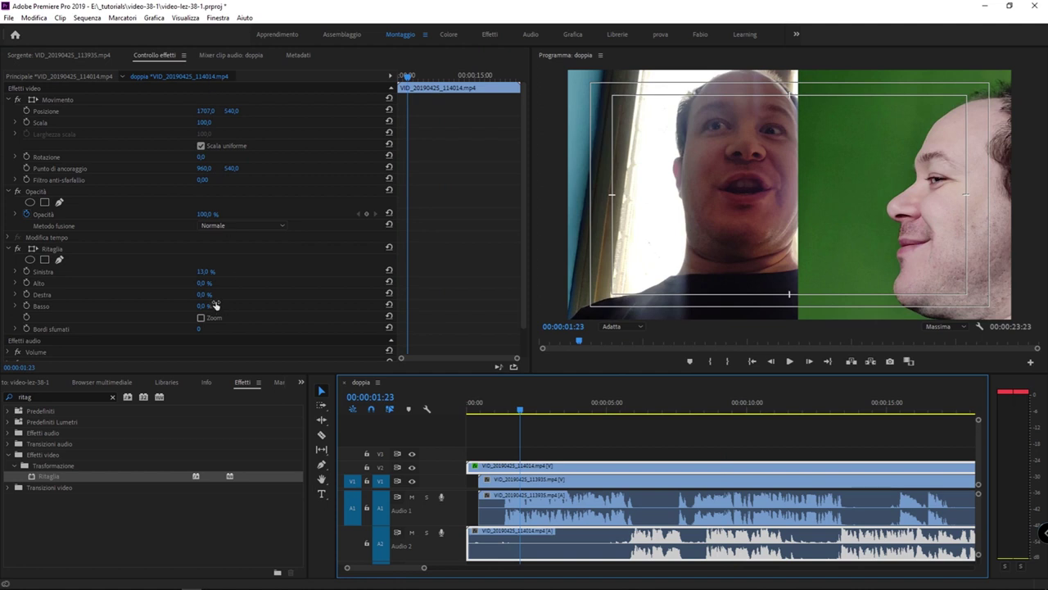
drag(204, 271, 210, 271)
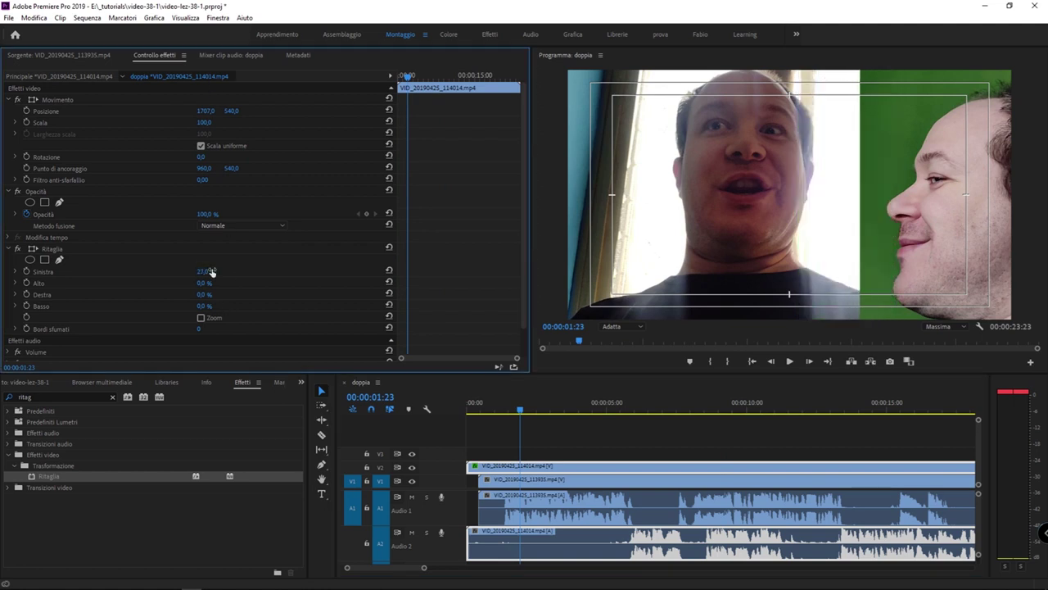
drag(204, 271, 202, 272)
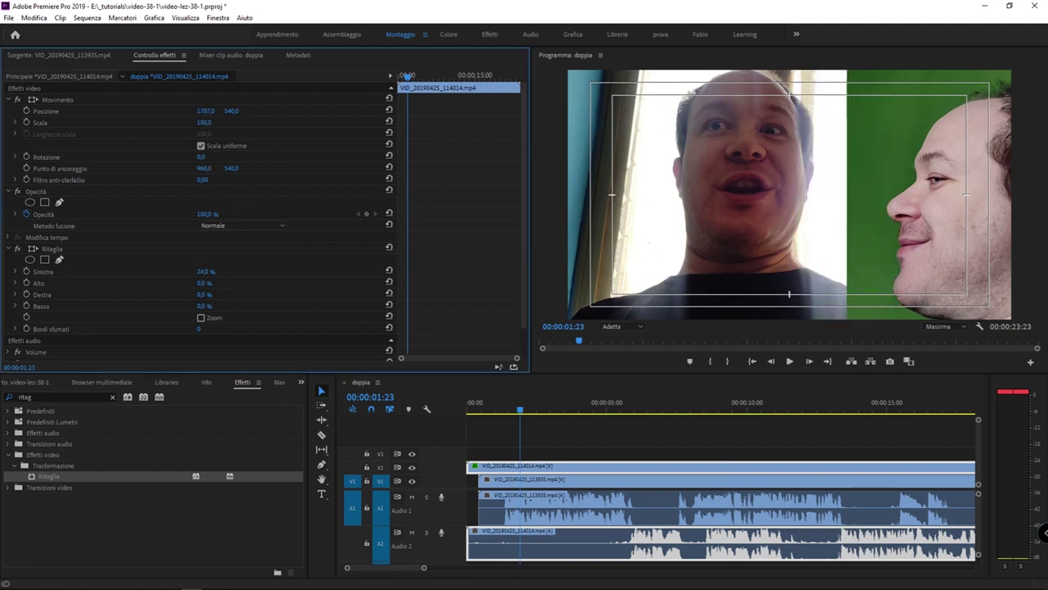
drag(203, 115, 182, 115)
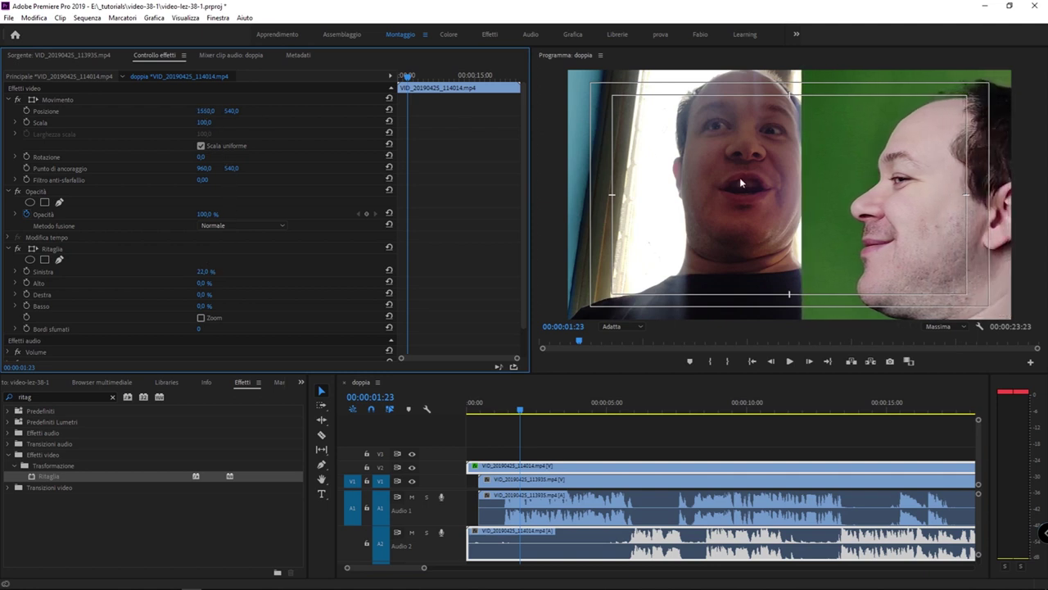
Step: Select the V1 webcam clip, target track V1, then reselect the green-screen clip on V2
click(647, 482)
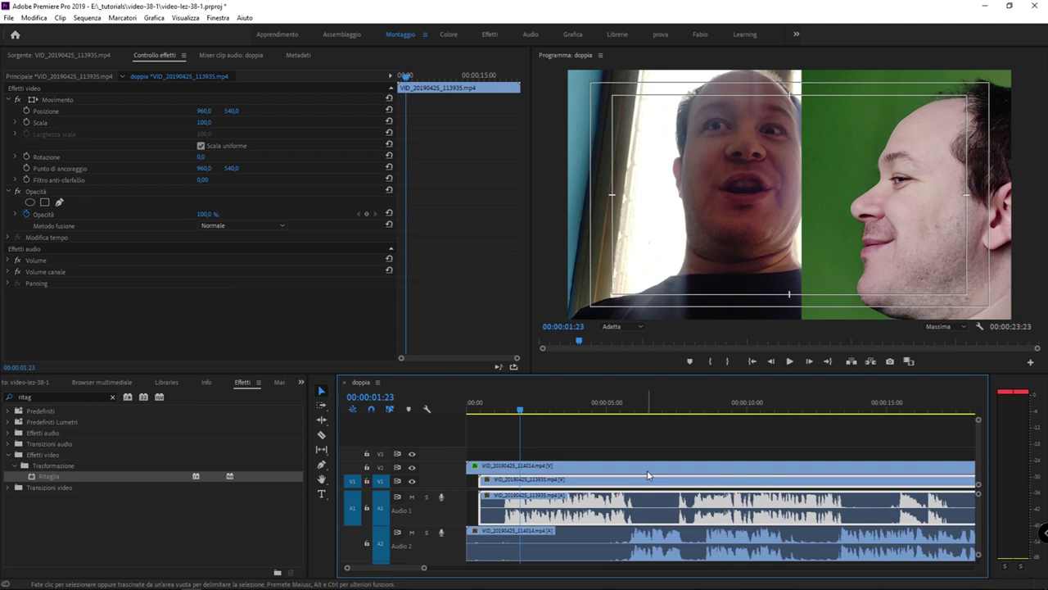
click(381, 483)
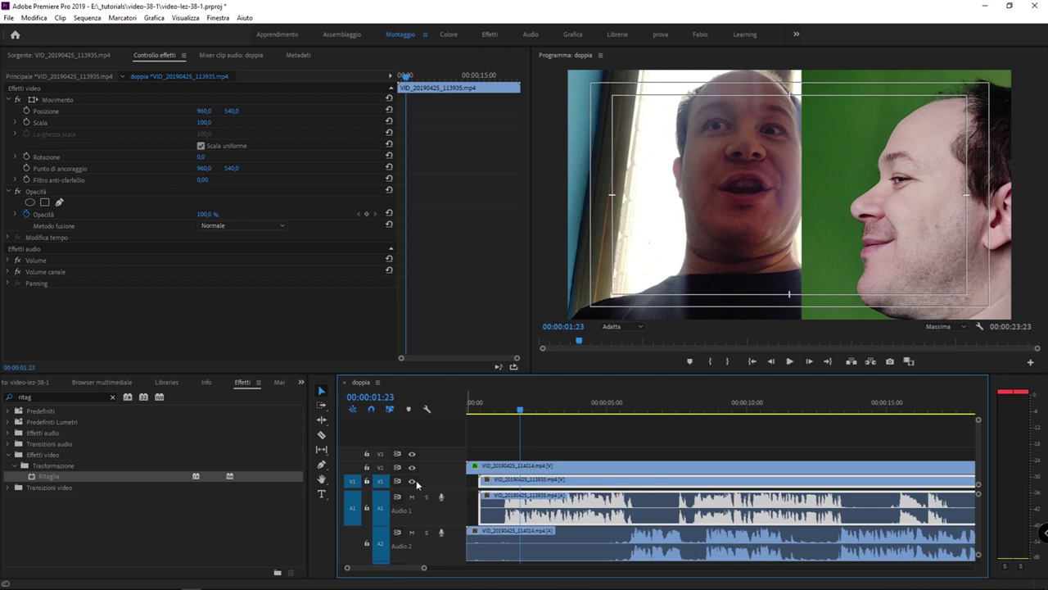
click(518, 466)
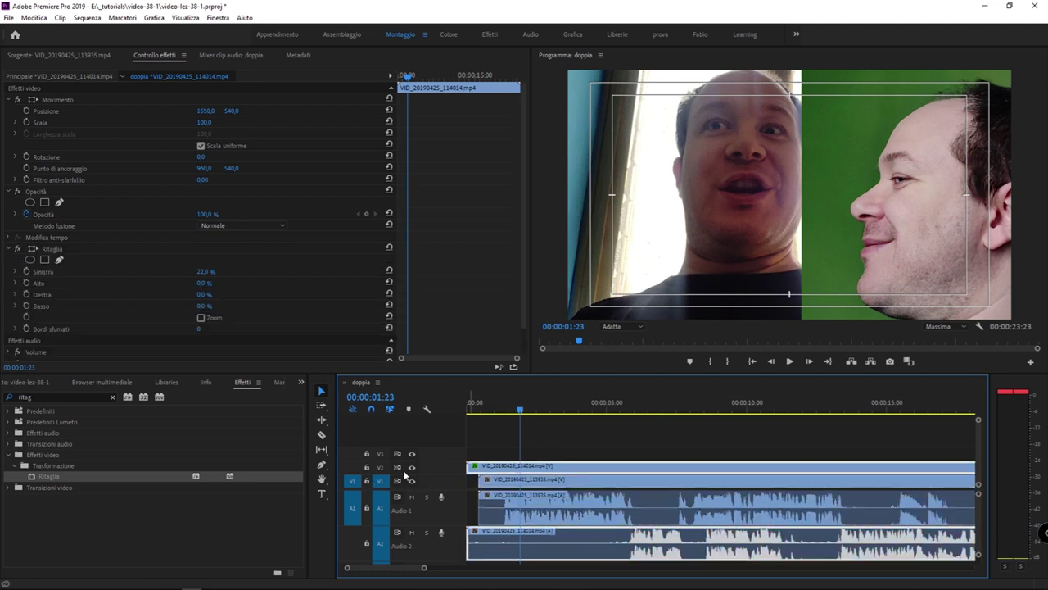
Step: Compare the two stacked clips, hiding and reshowing track V2 to see the clip below
click(561, 487)
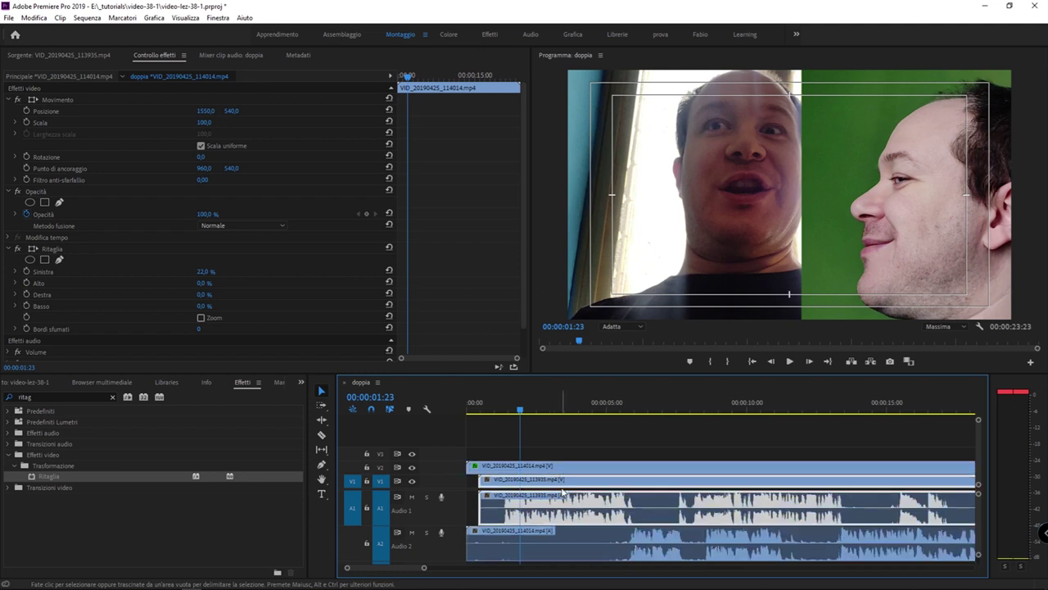
click(562, 473)
click(563, 487)
click(569, 469)
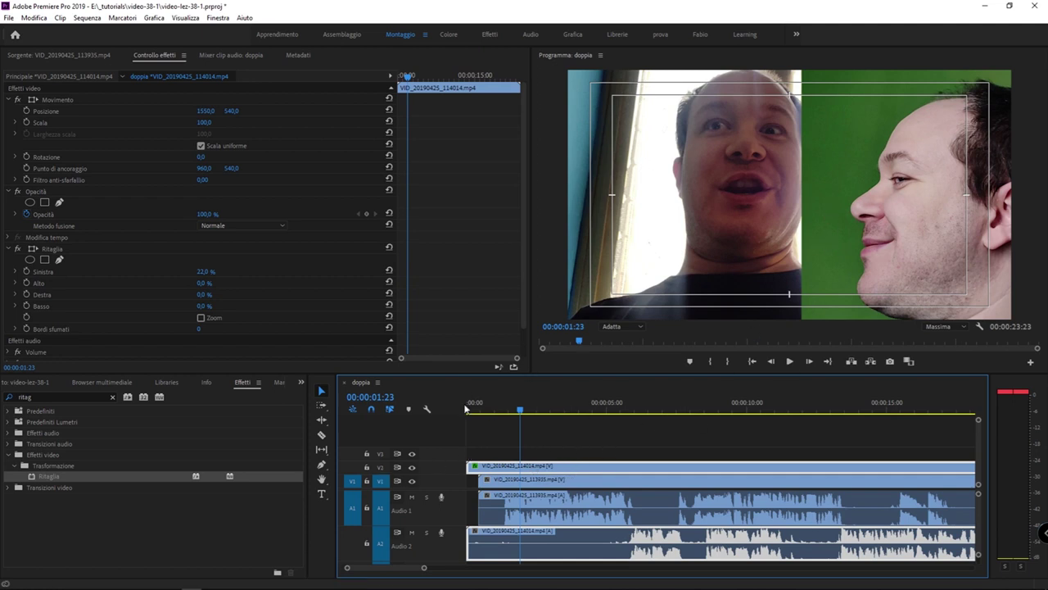
click(412, 466)
click(412, 467)
click(412, 466)
click(412, 466)
Step: Shift the V1 webcam clip left to Position X 695
click(534, 479)
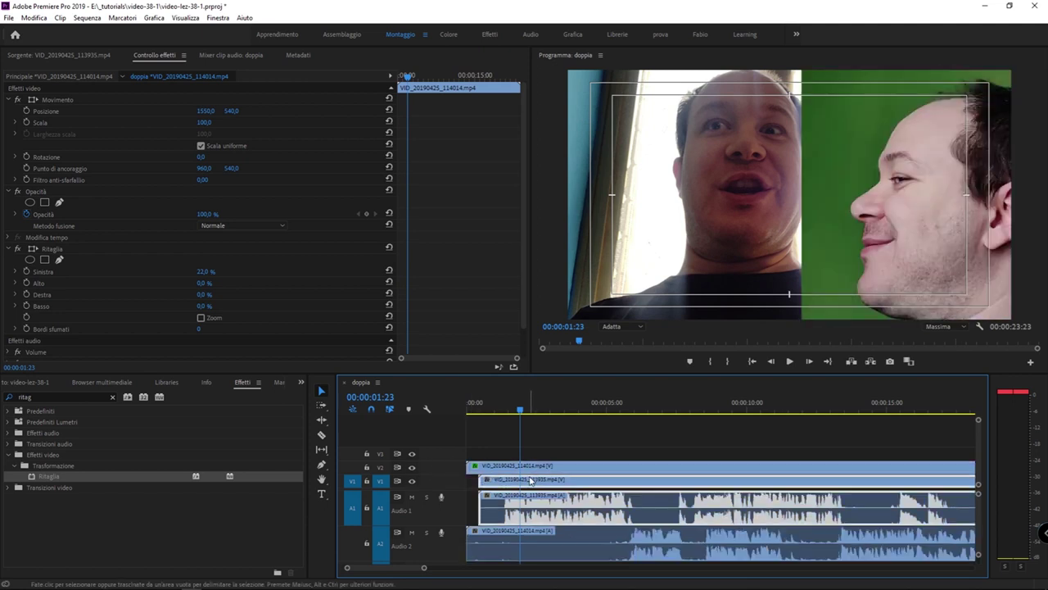
click(412, 481)
click(412, 481)
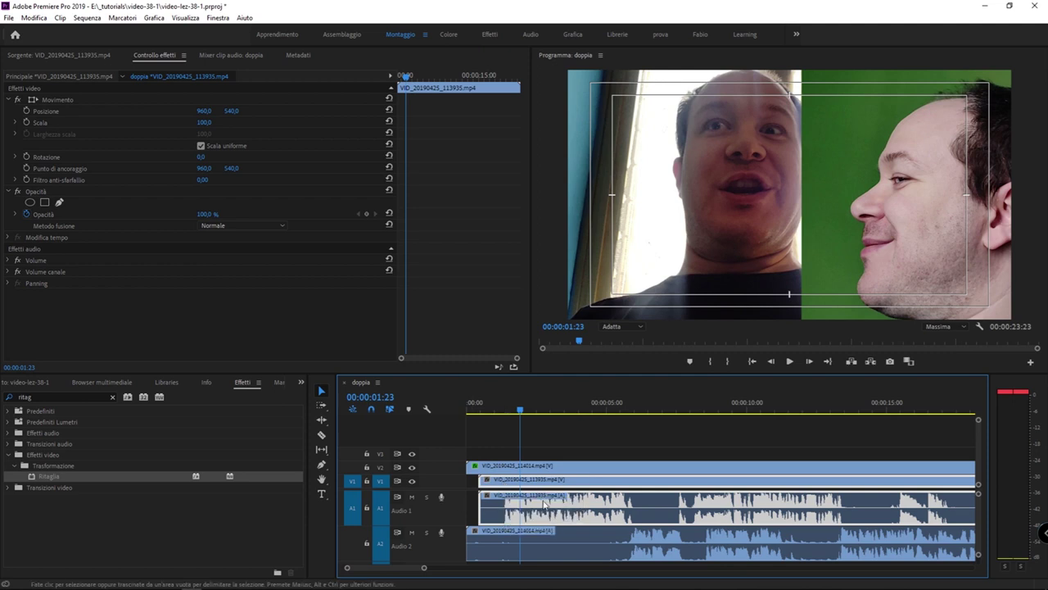
click(551, 468)
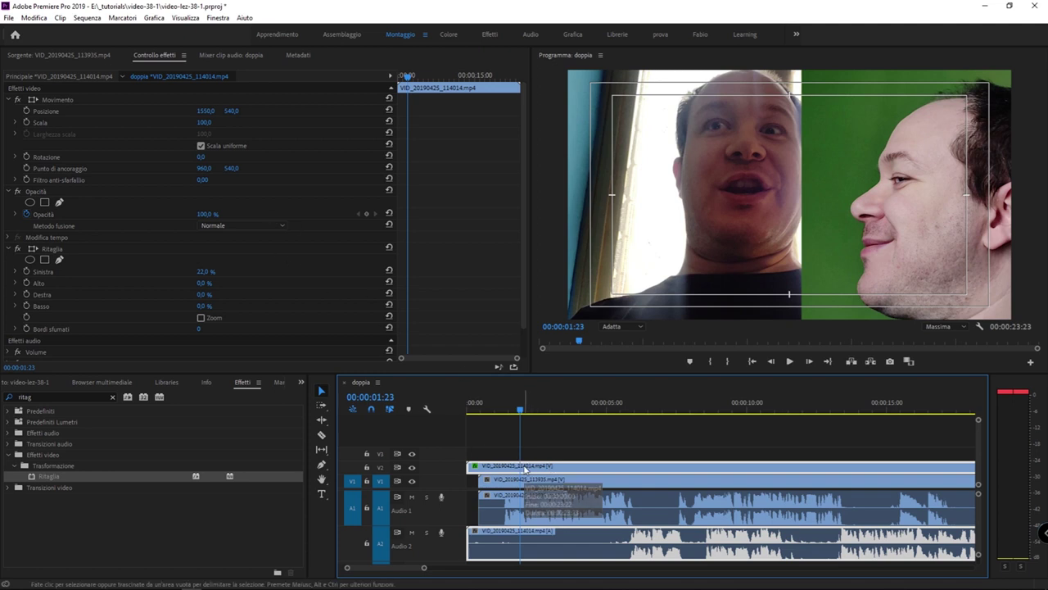
click(487, 483)
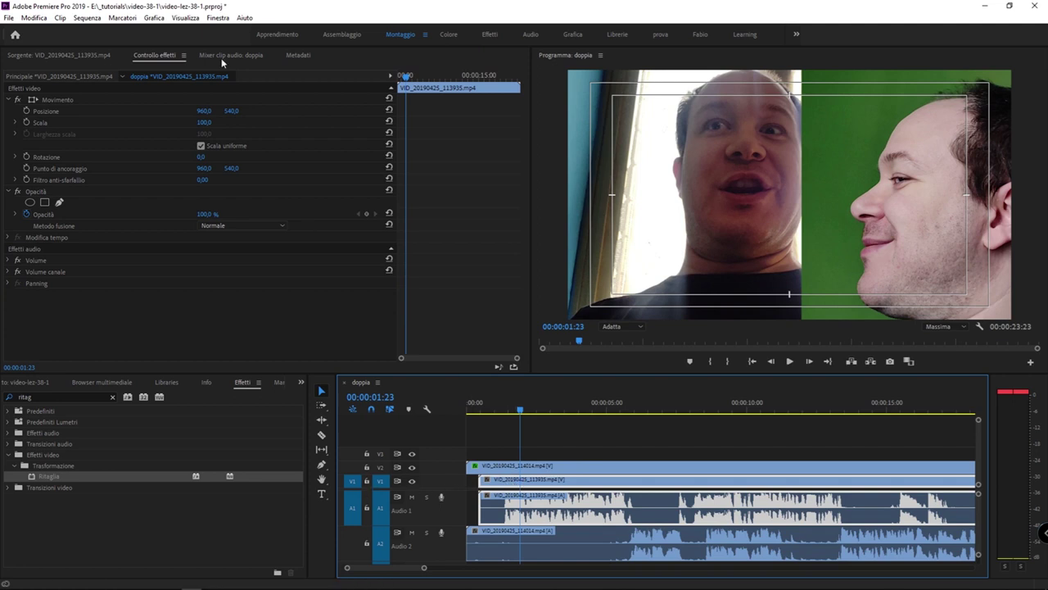
mouse_move(204, 110)
mouse_down()
mouse_move(45, 110)
mouse_move(58, 111)
mouse_up()
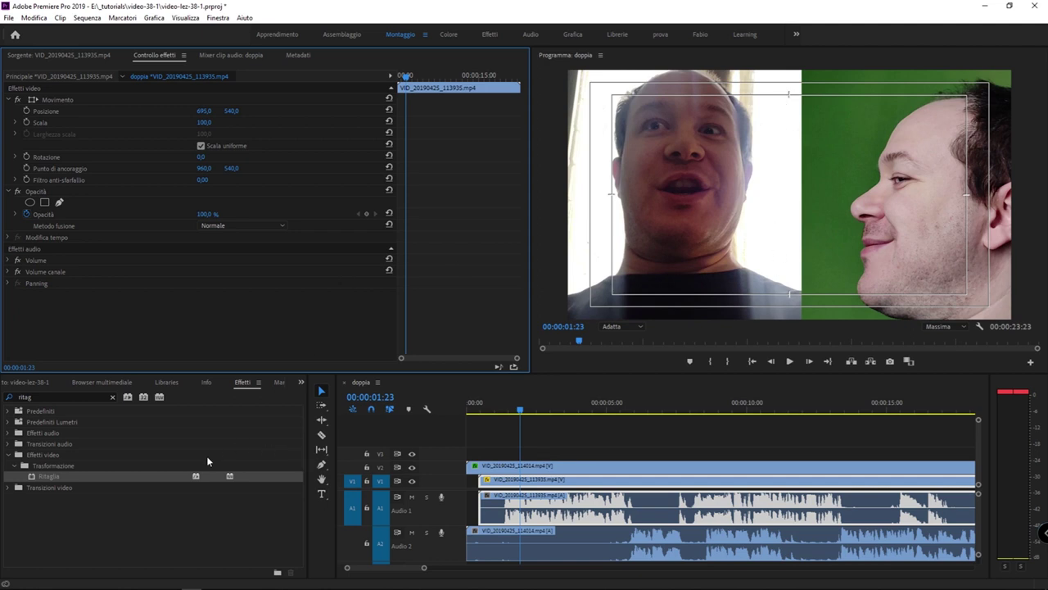
Step: Apply the Ritaglia effect to the V1 webcam clip and crop its right side by 39%
drag(53, 476, 514, 483)
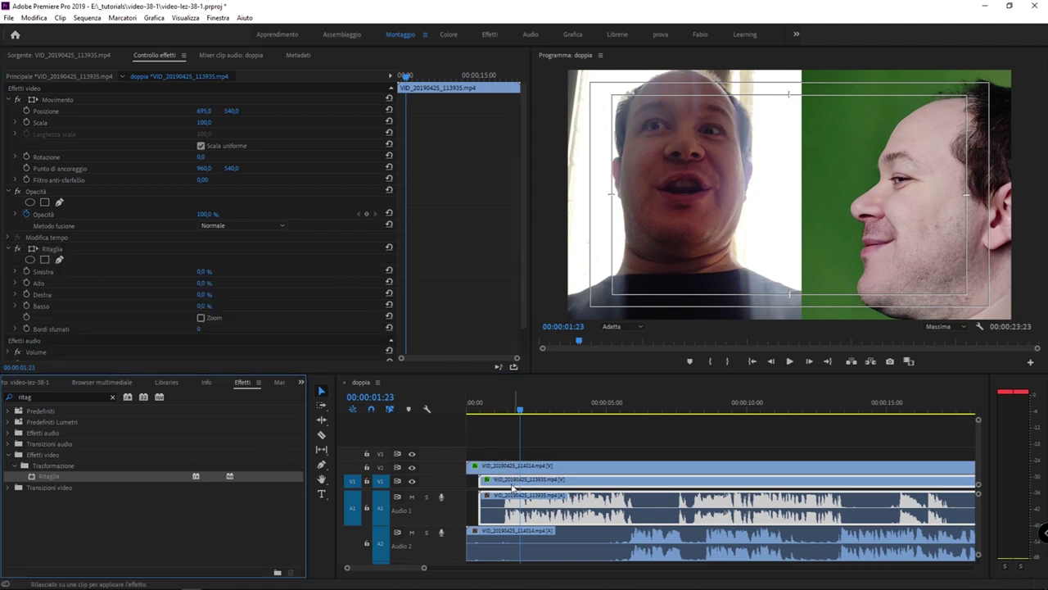
click(53, 244)
scroll(49, 242, down, 1)
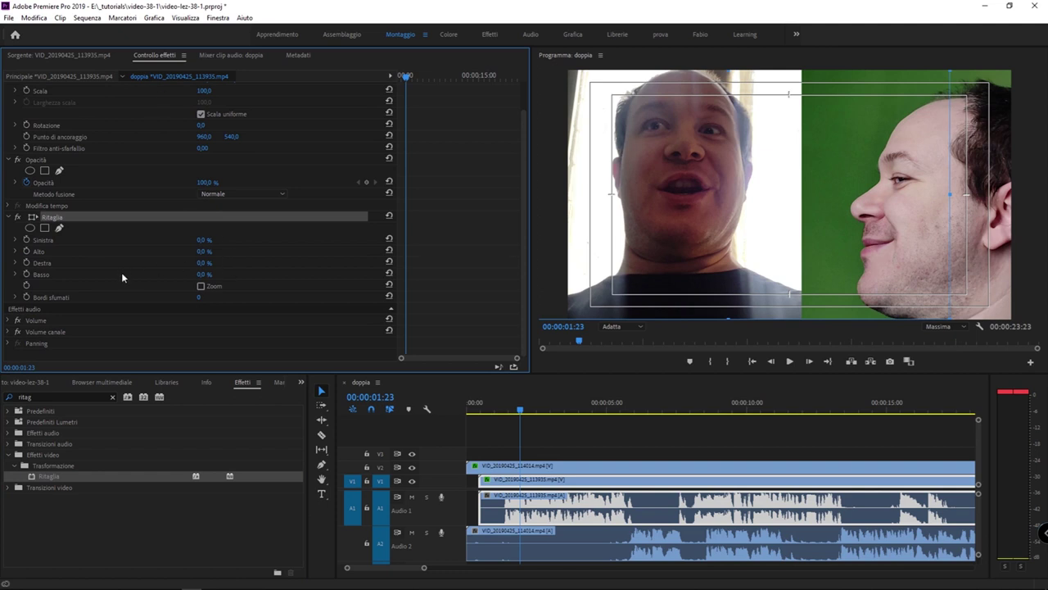
drag(203, 262, 235, 262)
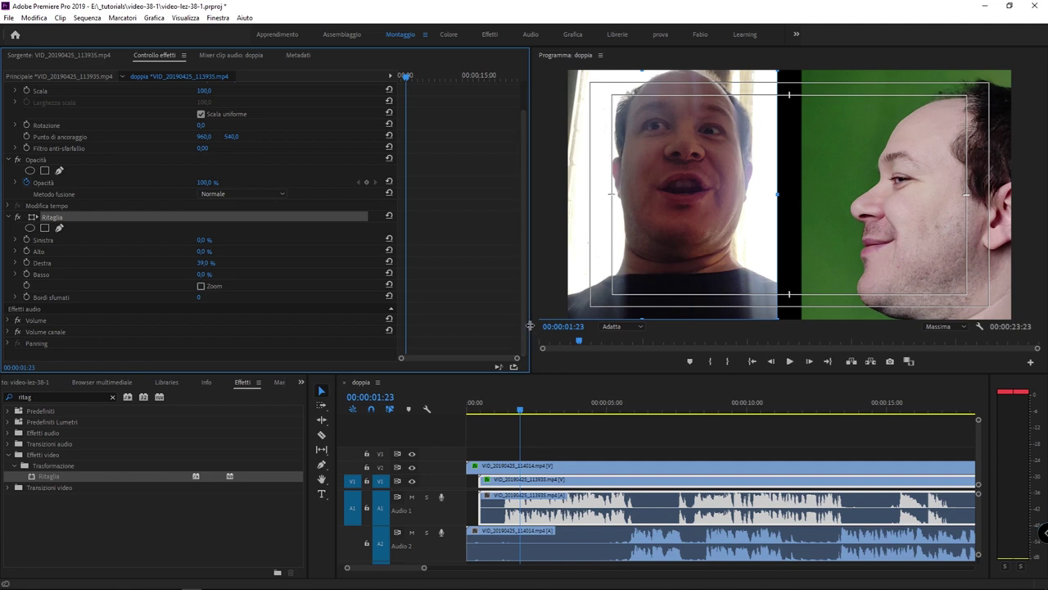
Step: Widen the Program monitor and try a left-side crop on the left webcam clip
drag(530, 329, 378, 205)
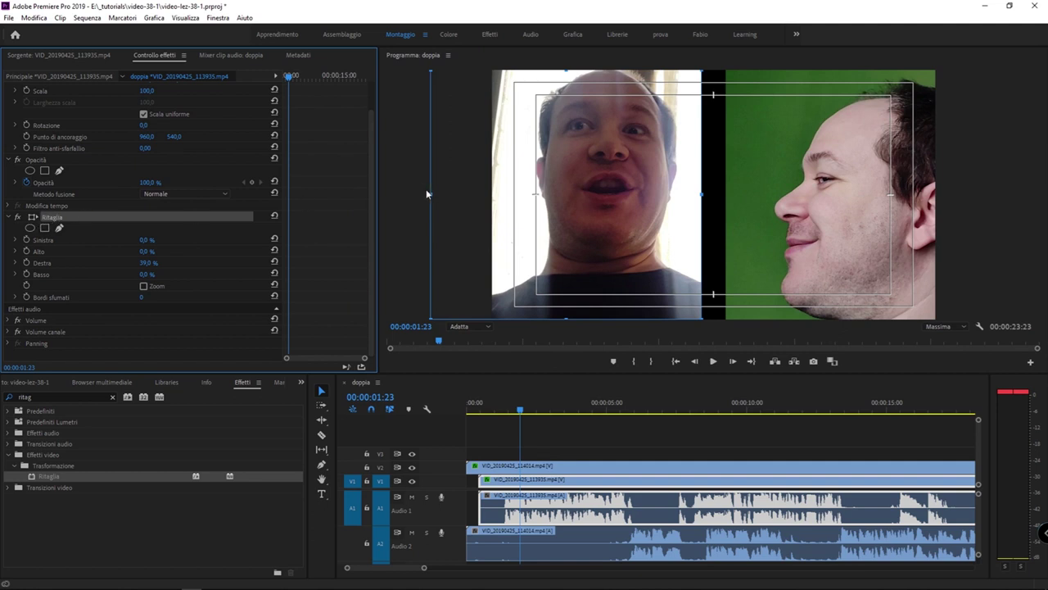
mouse_move(429, 194)
mouse_down()
mouse_move(596, 218)
mouse_move(434, 206)
mouse_up()
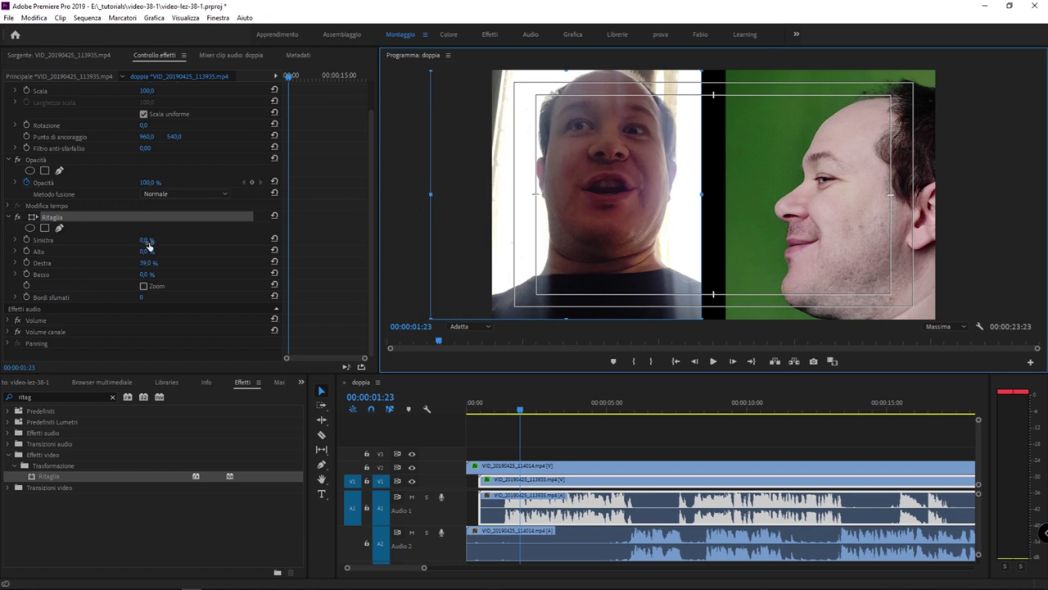
mouse_move(431, 195)
mouse_down()
mouse_move(572, 199)
mouse_move(407, 202)
mouse_up()
Step: Reset the left crop to 0%, enlarge the timeline panel, and move the playhead to 00:00:08:13
drag(413, 196, 371, 195)
click(55, 220)
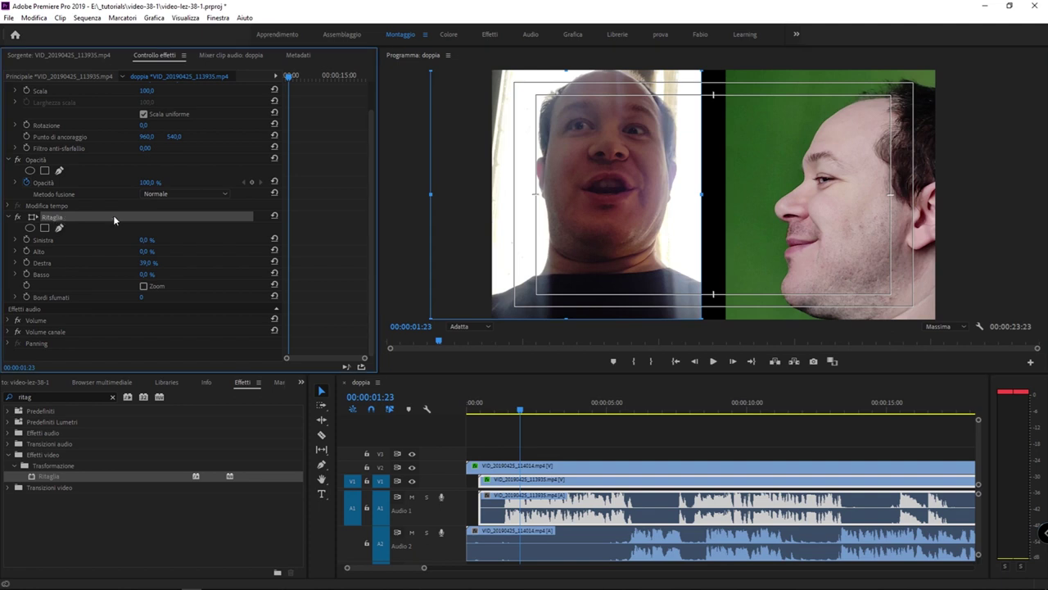
mouse_move(517, 374)
mouse_down()
mouse_move(511, 313)
mouse_move(508, 375)
mouse_up()
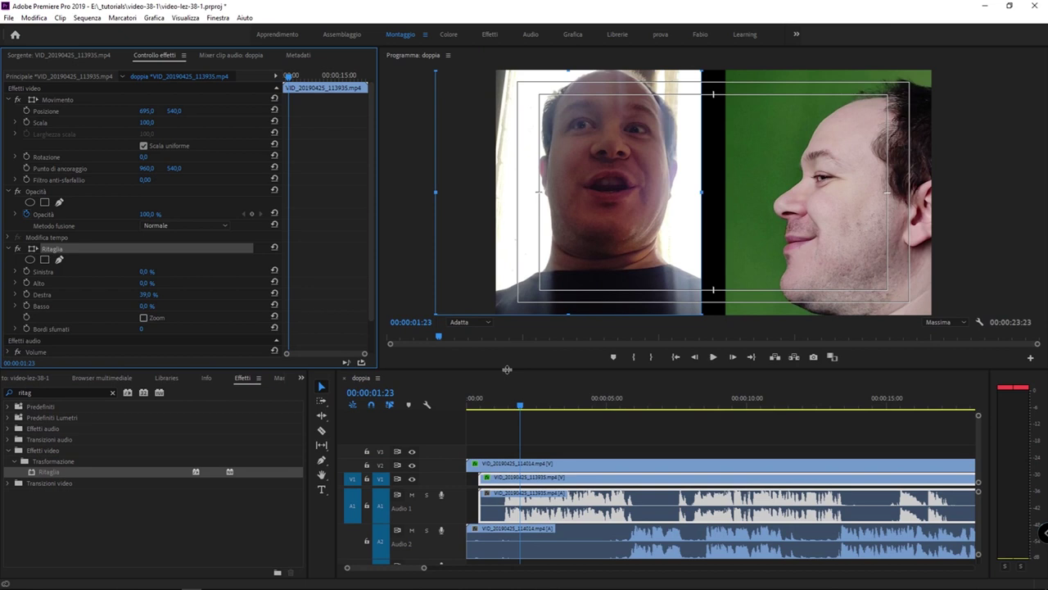
drag(507, 370, 509, 369)
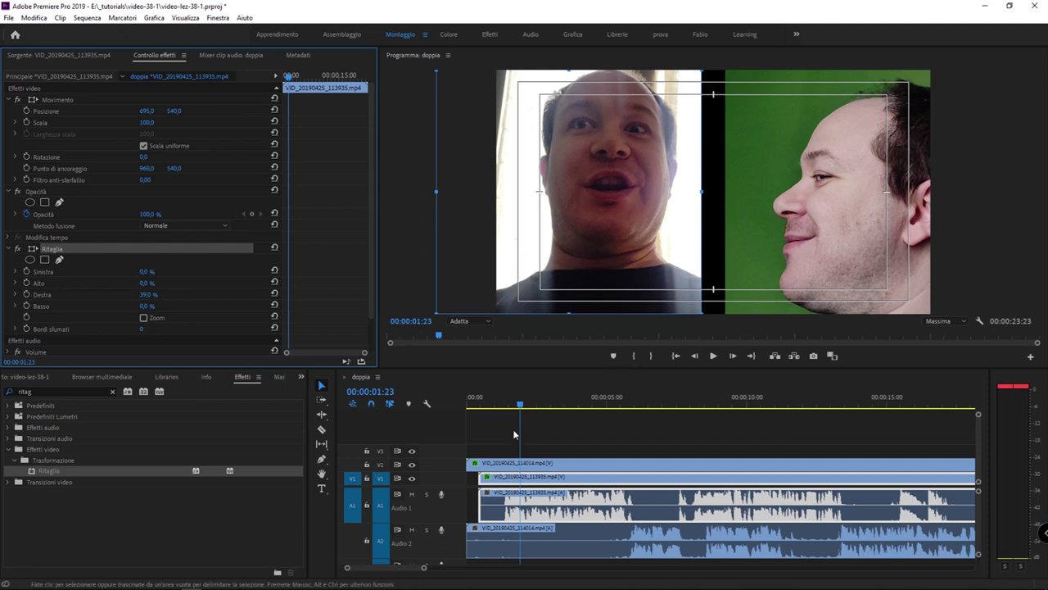
drag(527, 404, 707, 401)
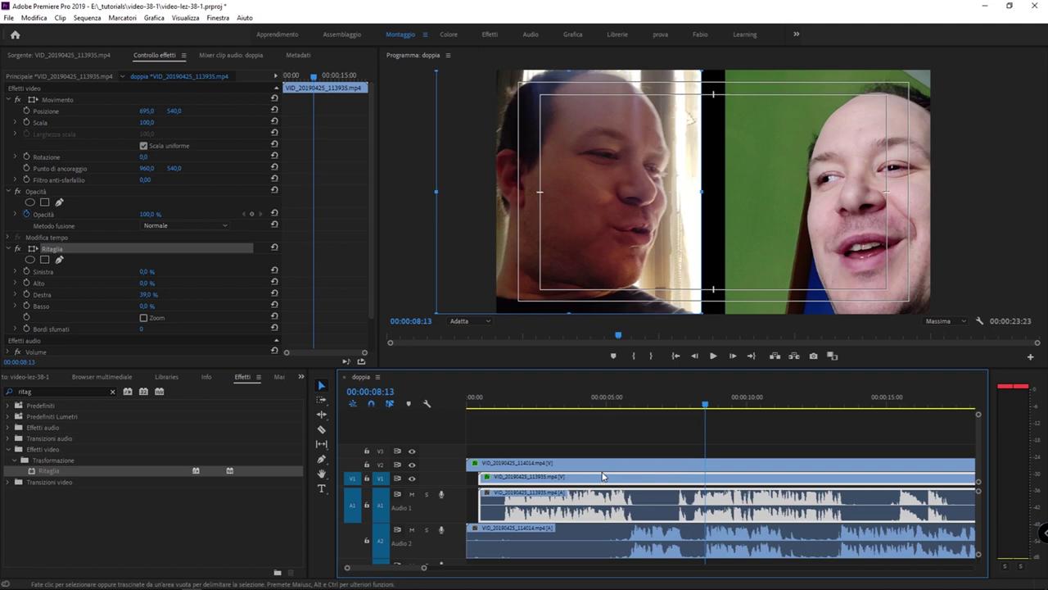
Step: Adjust the top and bottom crop values of the green-screen clip
click(516, 464)
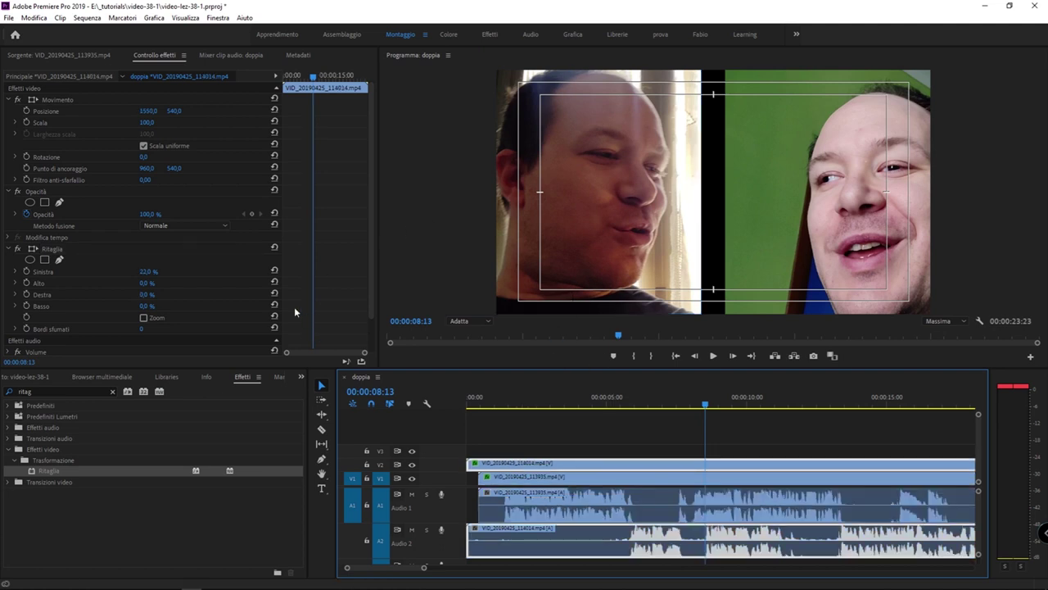
click(149, 283)
text(33)
key(Return)
mouse_move(148, 282)
mouse_down()
mouse_move(132, 283)
mouse_move(158, 307)
mouse_up()
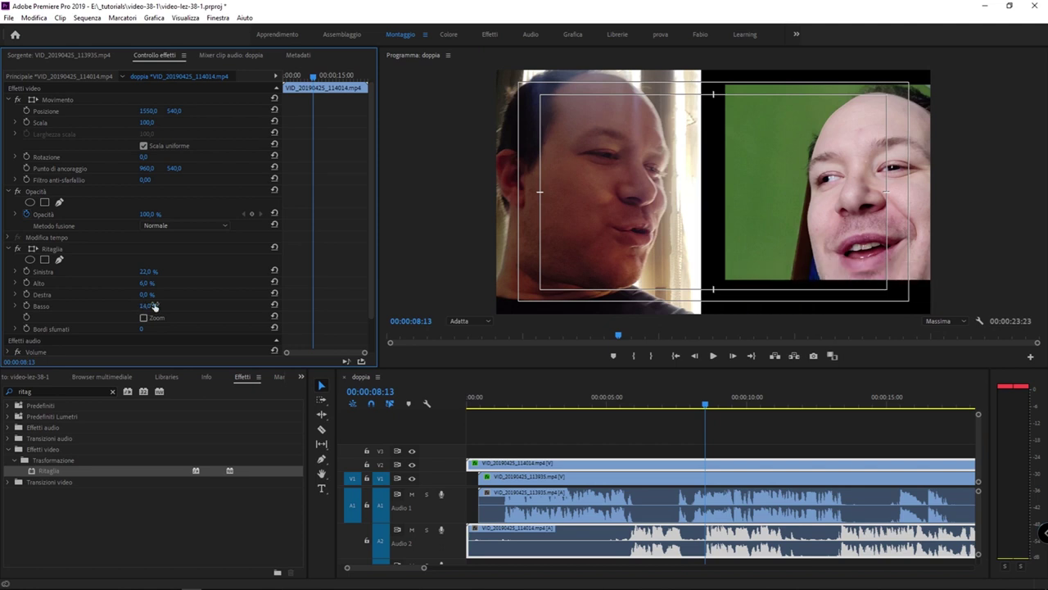
Step: Crop the left webcam clip 11% top and 20% bottom and raise it higher in the frame
click(531, 479)
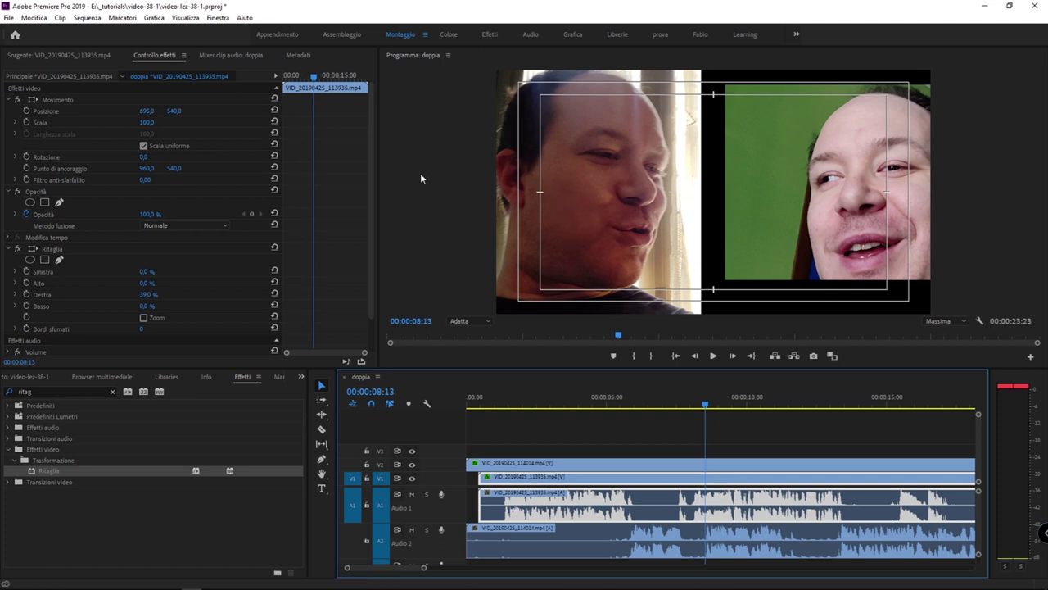
drag(148, 283, 165, 306)
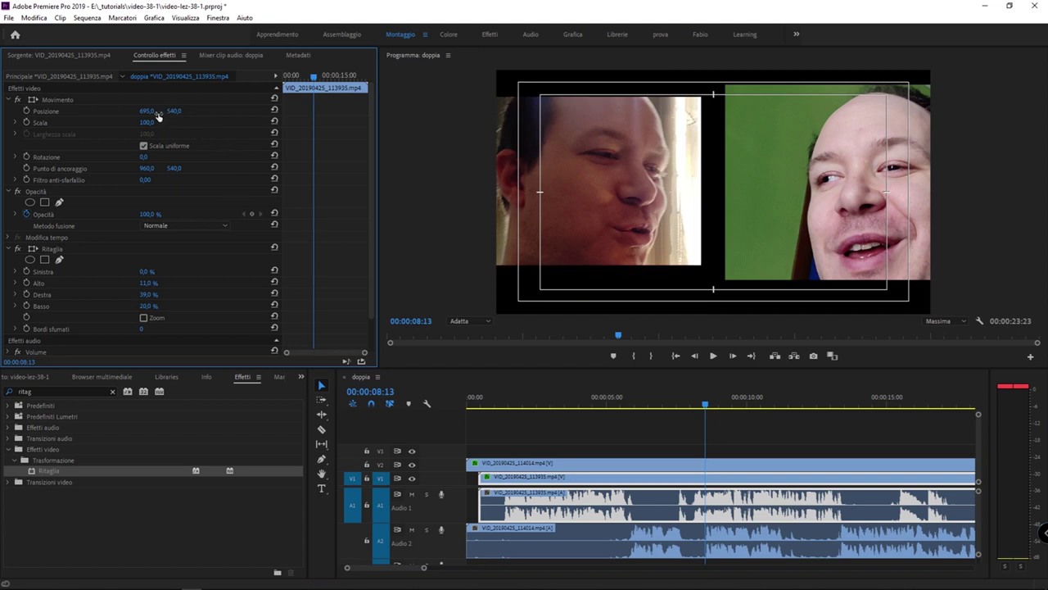
drag(146, 110, 156, 110)
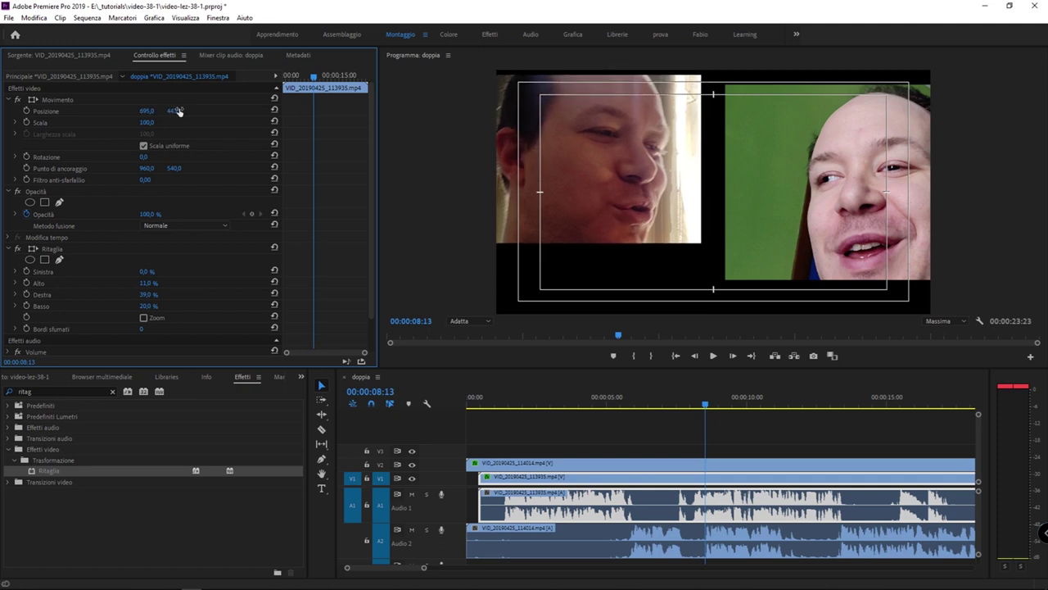
click(653, 462)
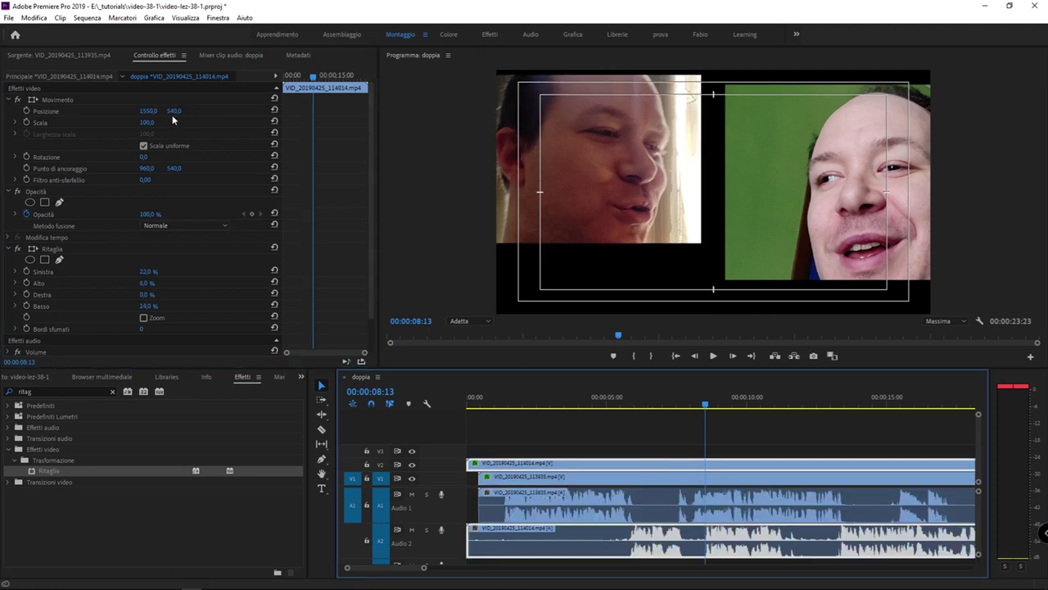
Step: Lower the green-screen clip to Position Y 686 and select its Movimento effect
drag(769, 160, 769, 192)
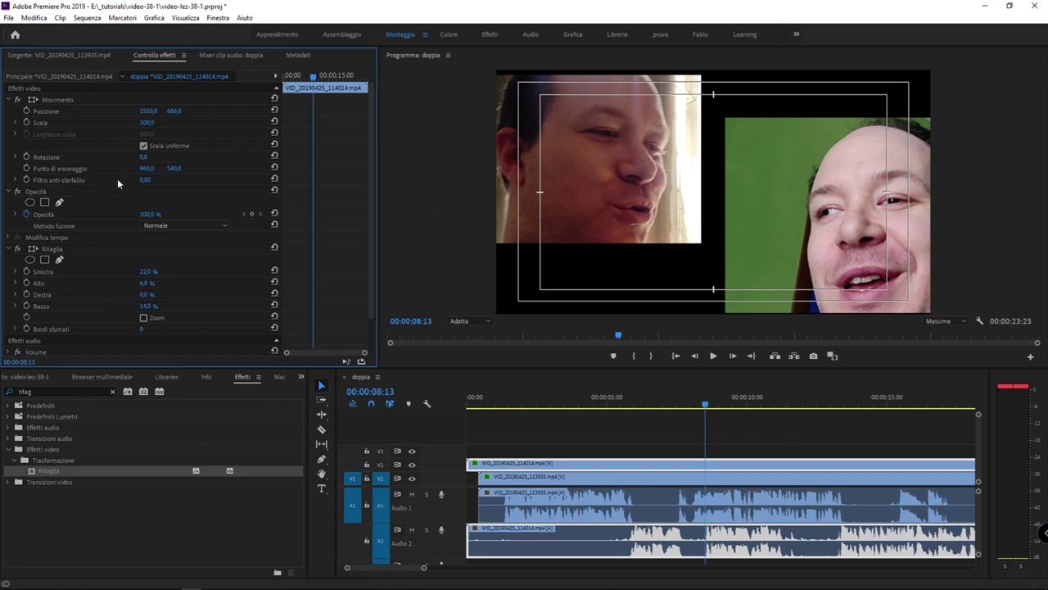
click(59, 99)
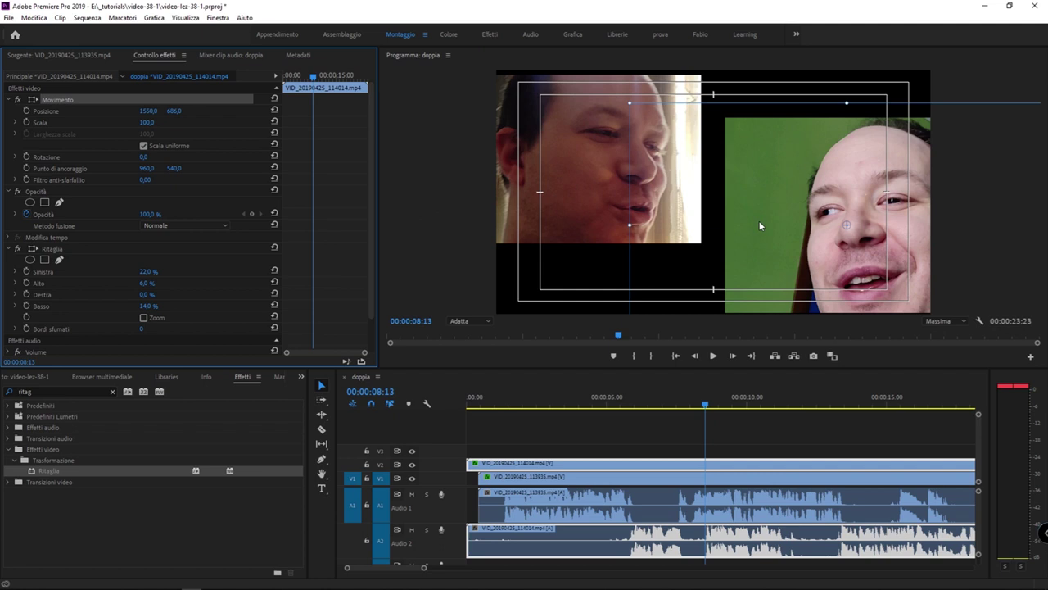
Step: Scale the green-screen clip to 53, rotate it 49°, and place it top-right at 1501.7, 164.1
drag(147, 122, 109, 122)
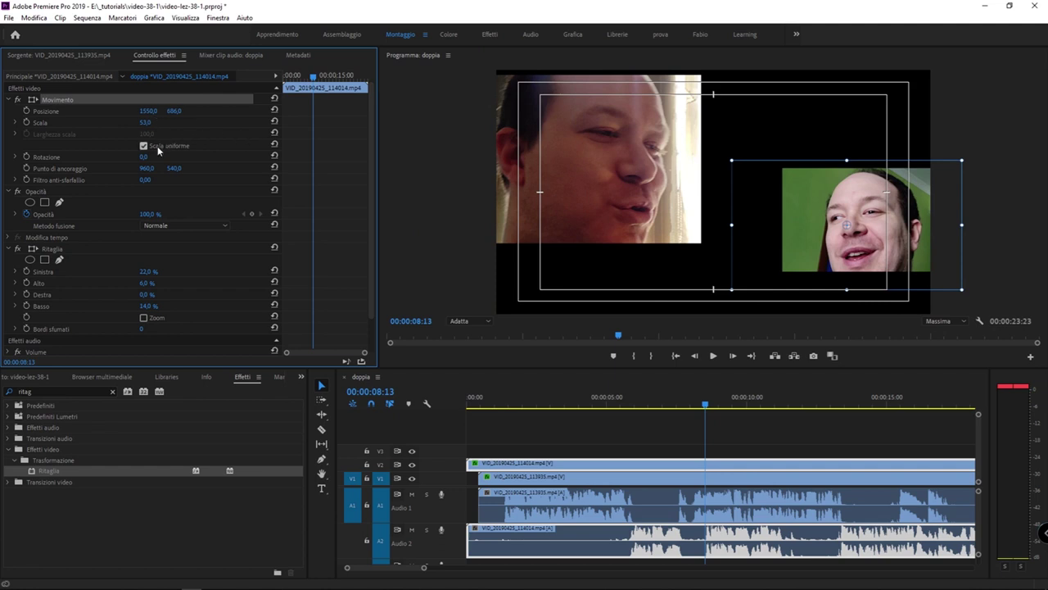
drag(144, 158, 185, 157)
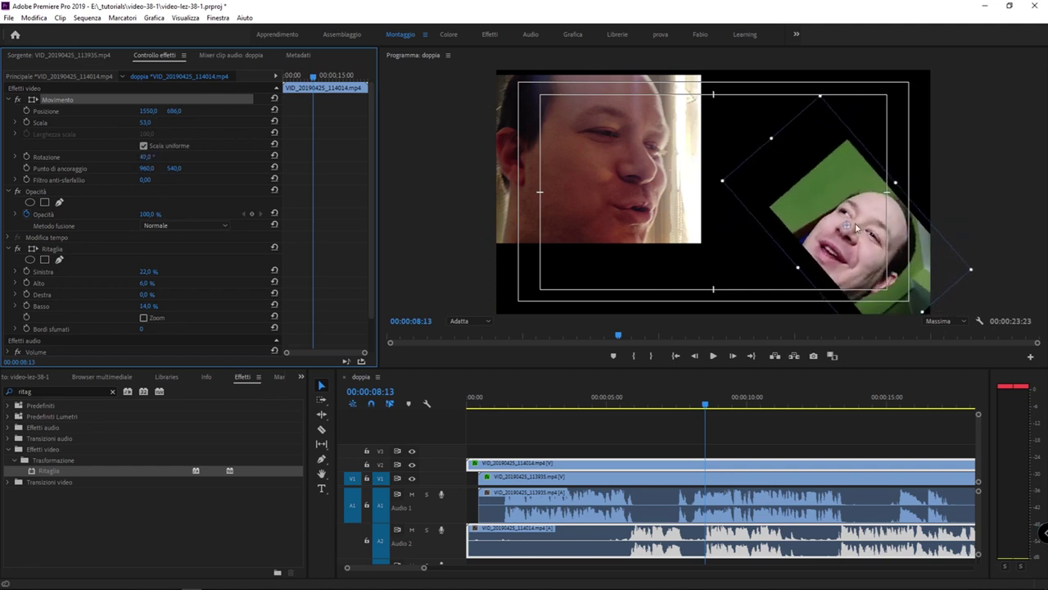
drag(852, 237, 841, 120)
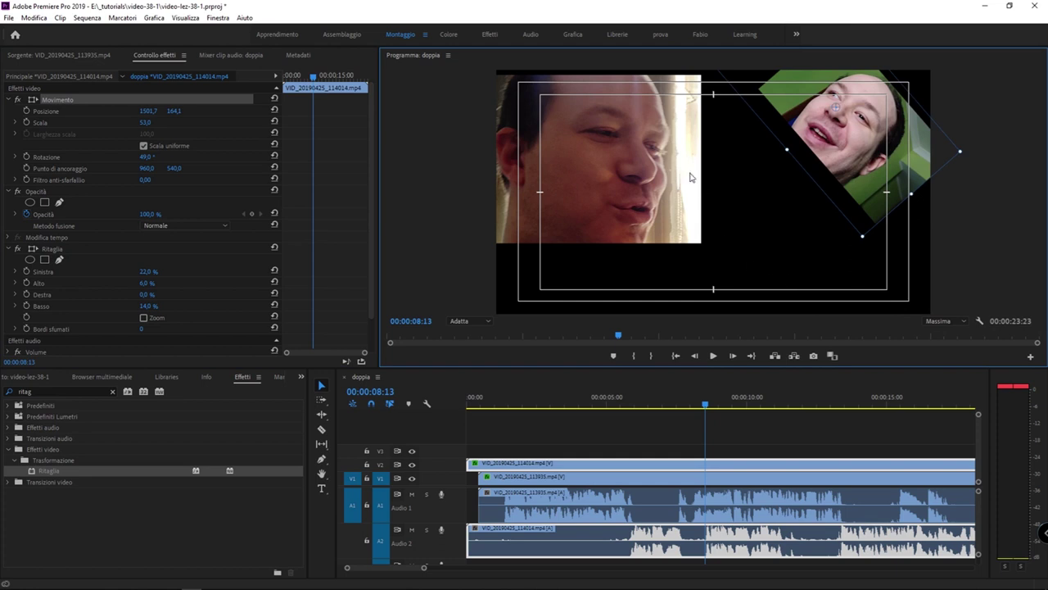
click(690, 494)
click(696, 465)
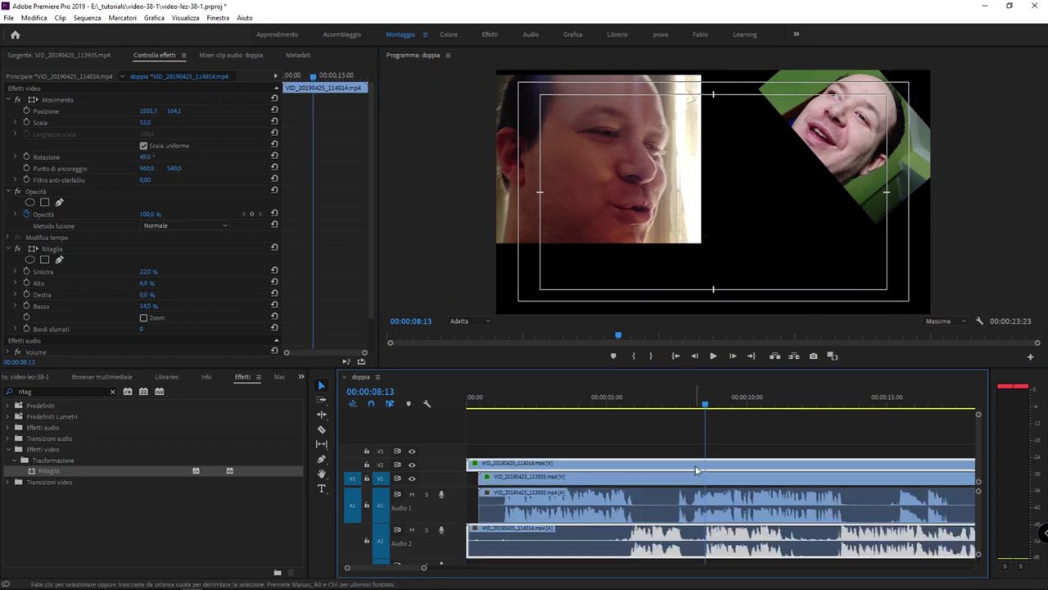
Step: Tilt the left webcam clip to -18° and position it at 1105, 572.5 beside the inset
click(696, 492)
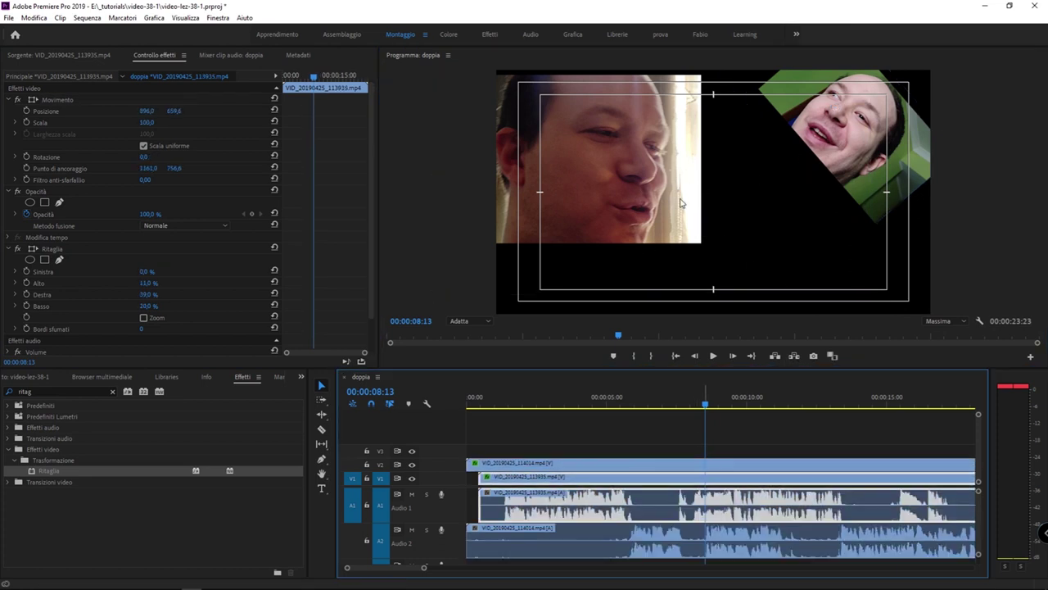
click(609, 304)
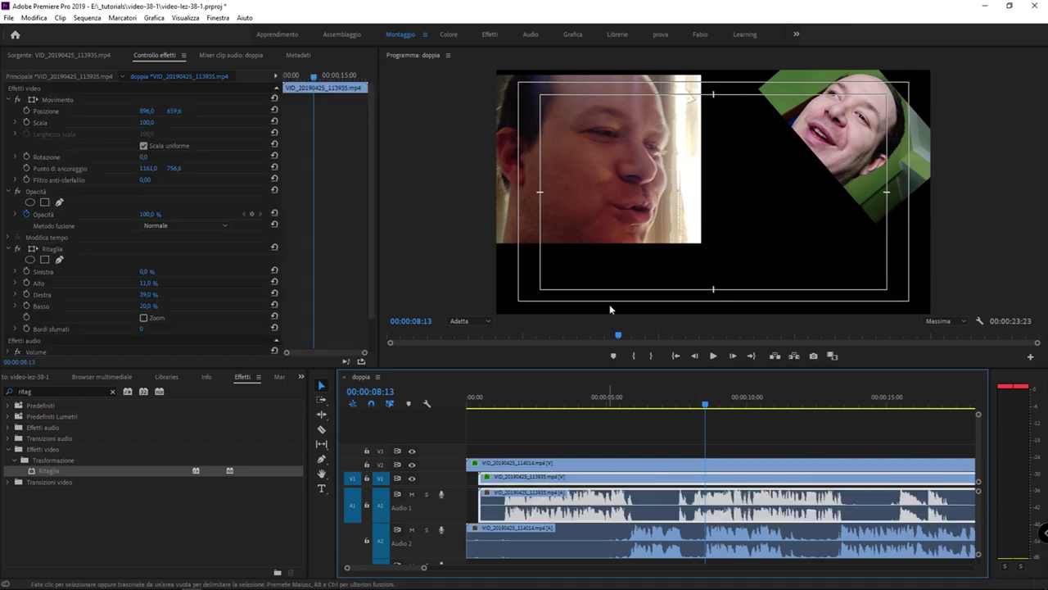
click(61, 99)
mouse_move(528, 176)
mouse_down()
mouse_move(566, 264)
mouse_move(571, 229)
mouse_up()
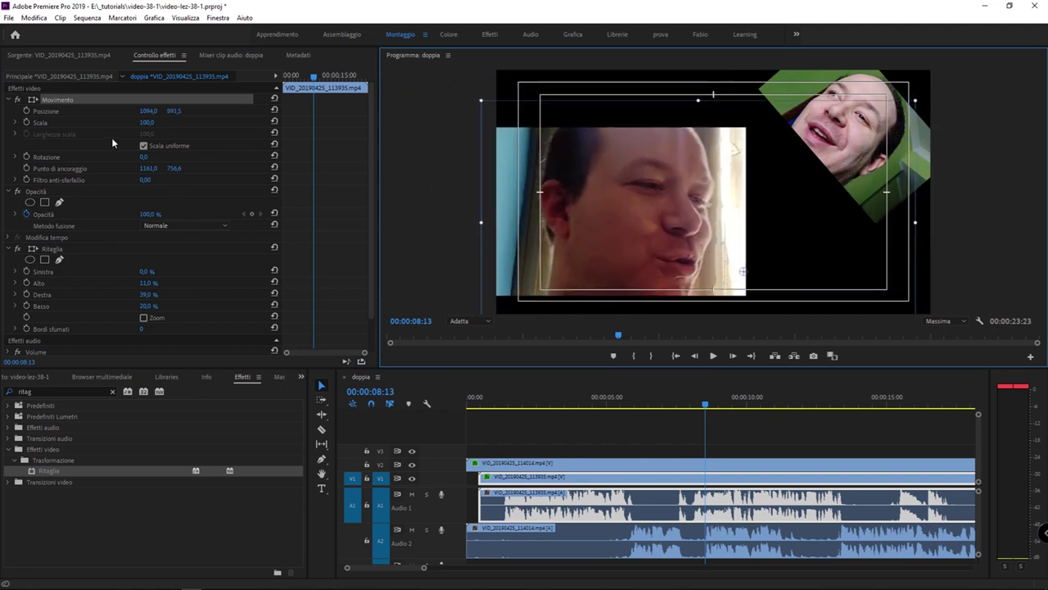
drag(148, 158, 182, 103)
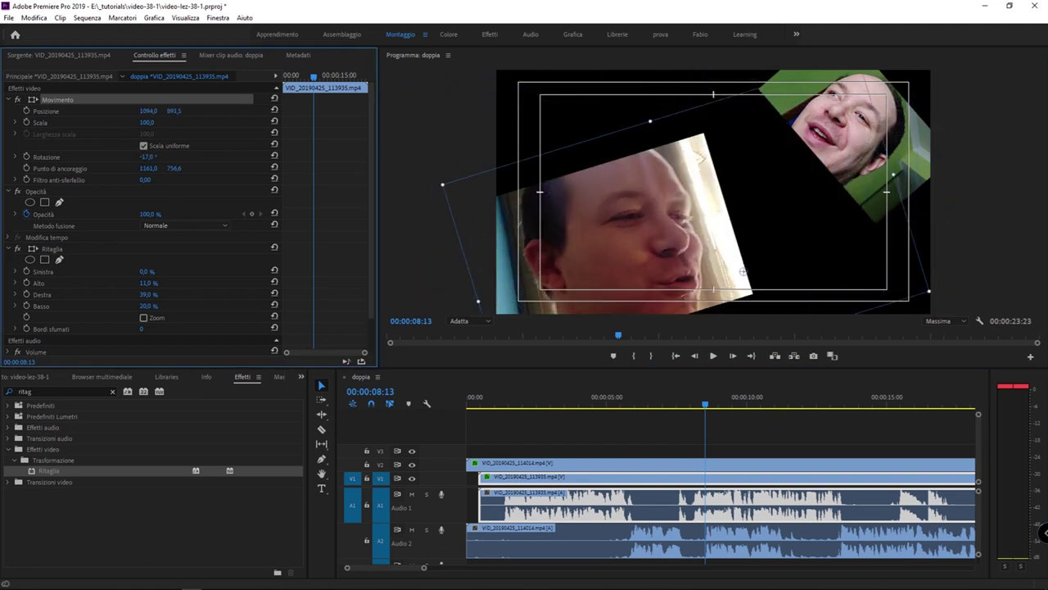
mouse_move(149, 111)
mouse_down()
mouse_move(158, 110)
mouse_move(121, 110)
mouse_up()
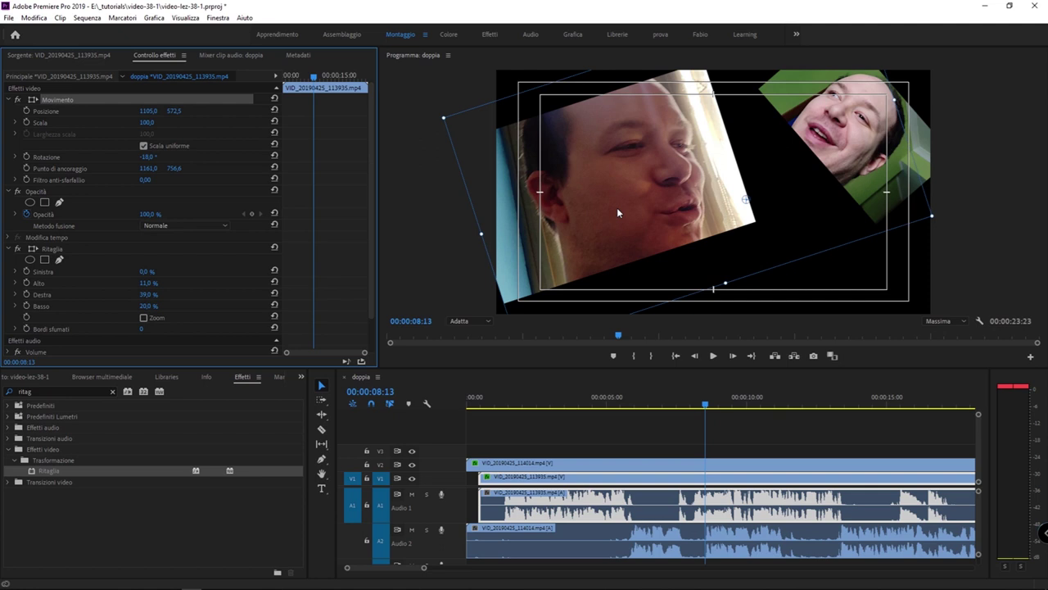
click(764, 433)
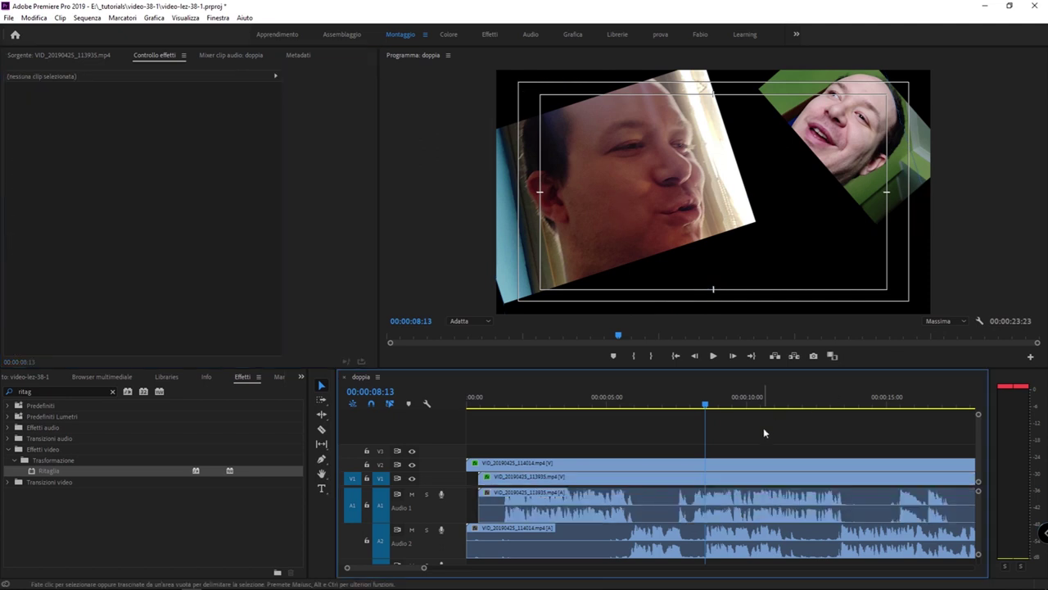